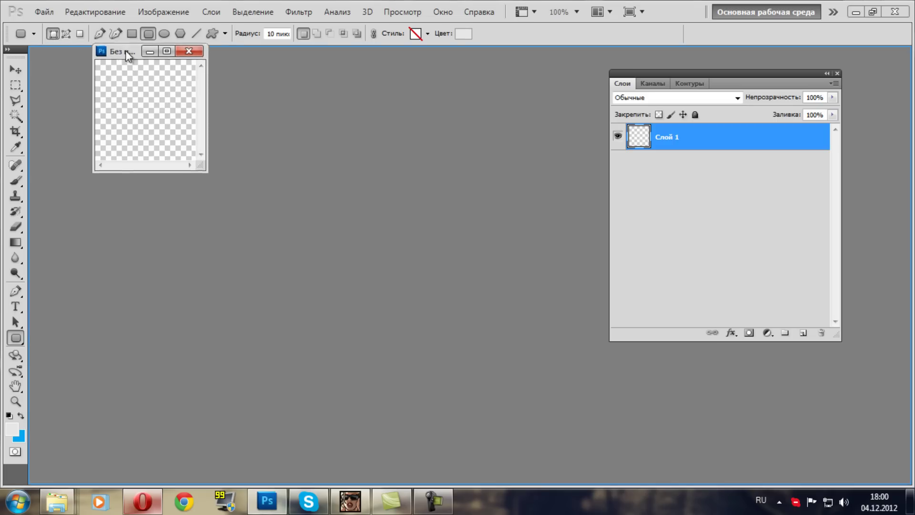
- Draw a blue rounded rectangle with a 10 px corner radius, nearly filling the transparent canvas with a small margin on all sides
left_click(15, 340)
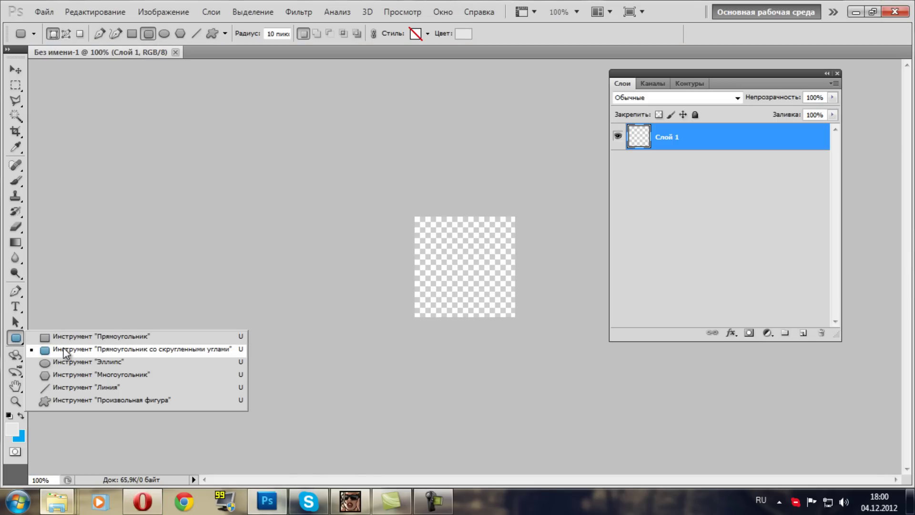
left_click(64, 349)
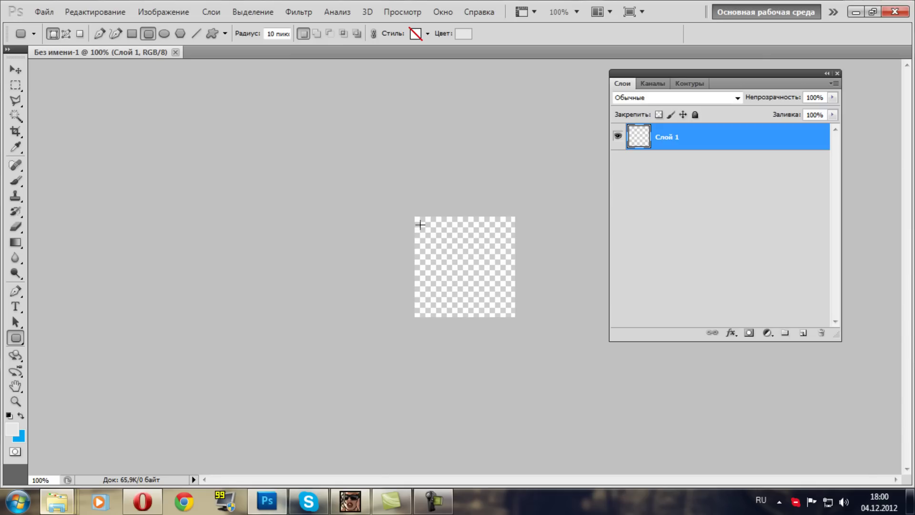
left_click_drag(420, 221, 507, 320)
key("ctrl+z")
left_click(19, 416)
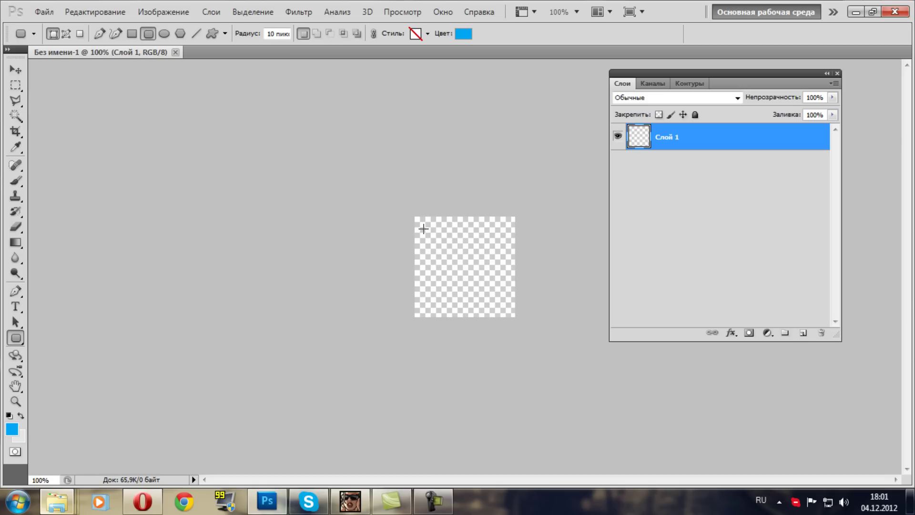
left_click_drag(420, 223, 514, 312)
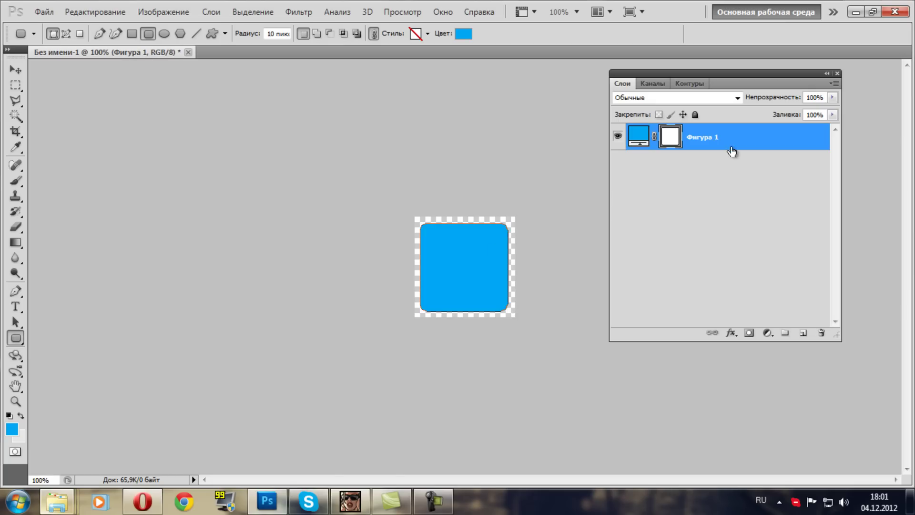
- Rasterize the blue rounded rectangle's shape layer and duplicate it
right_click(736, 126)
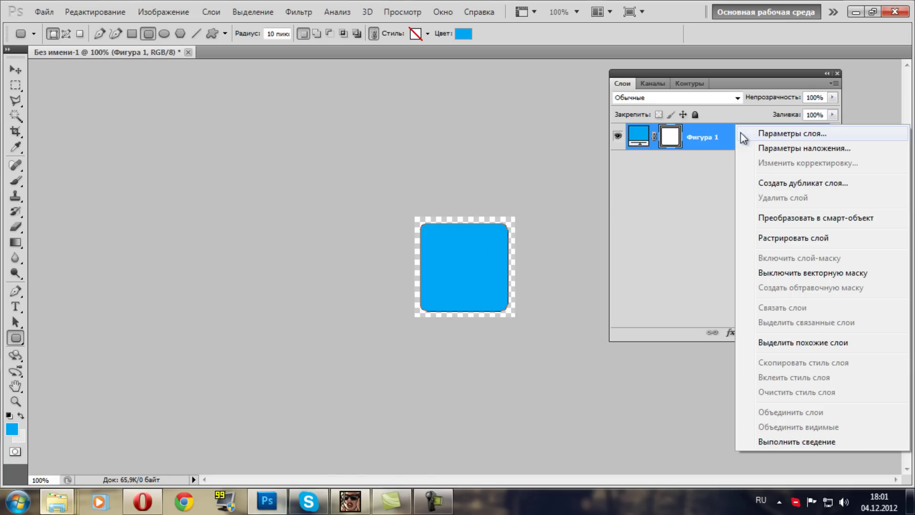
left_click(779, 240)
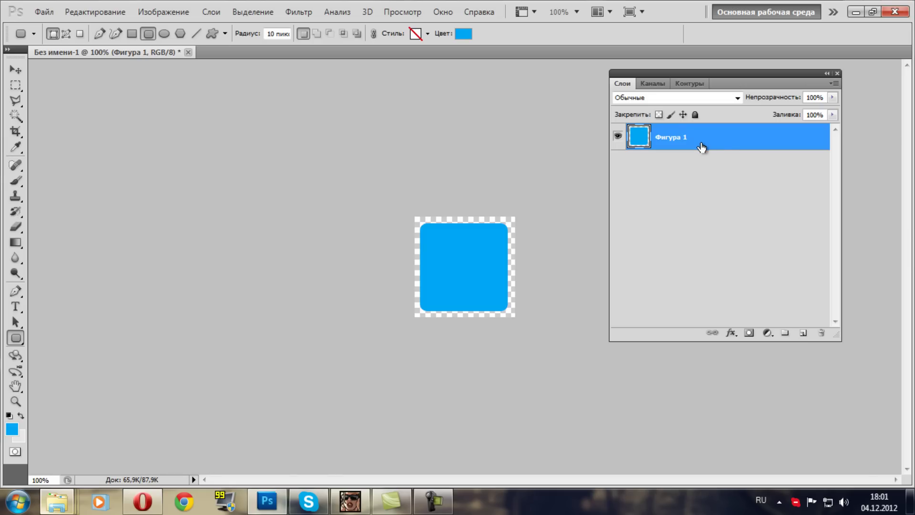
key("ctrl+j")
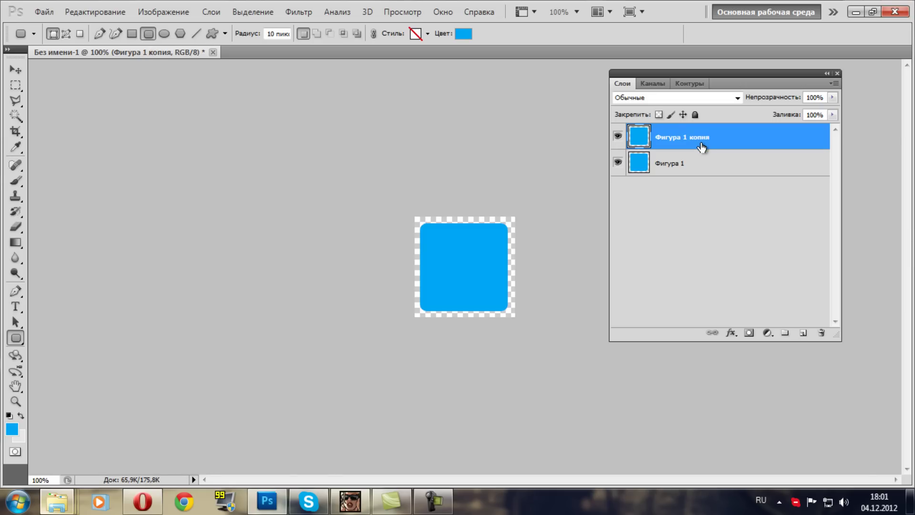
- Apply the Lighting Effects filter (Эффекты освещения) to the duplicate layer with the "Мягкая лампочка" style
left_click(288, 14)
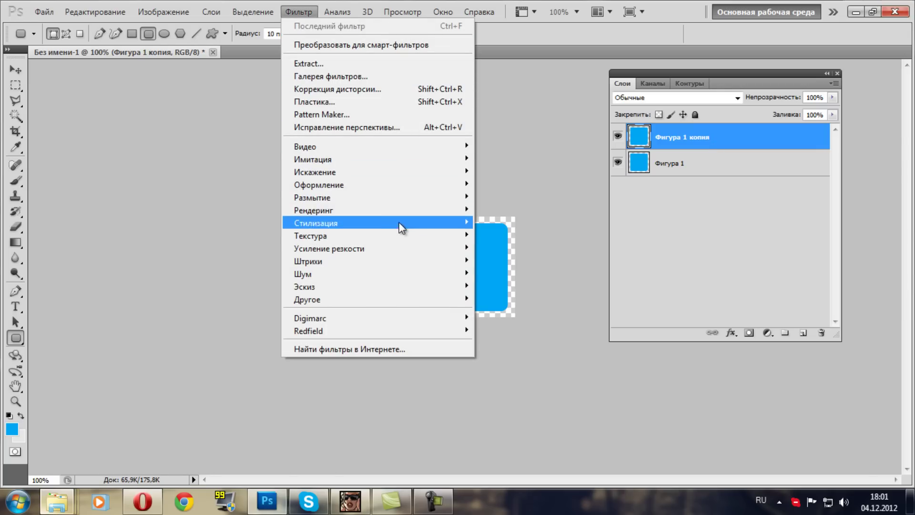
mouse_move(404, 215)
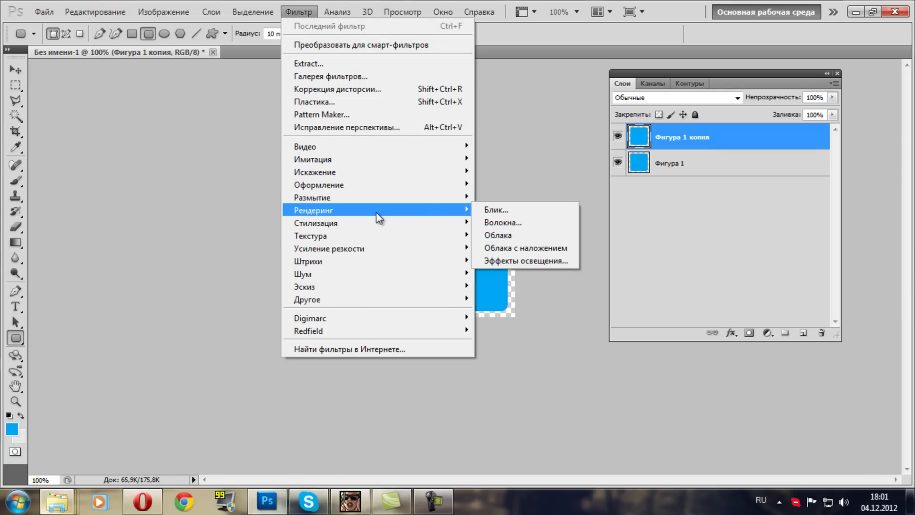
left_click(500, 265)
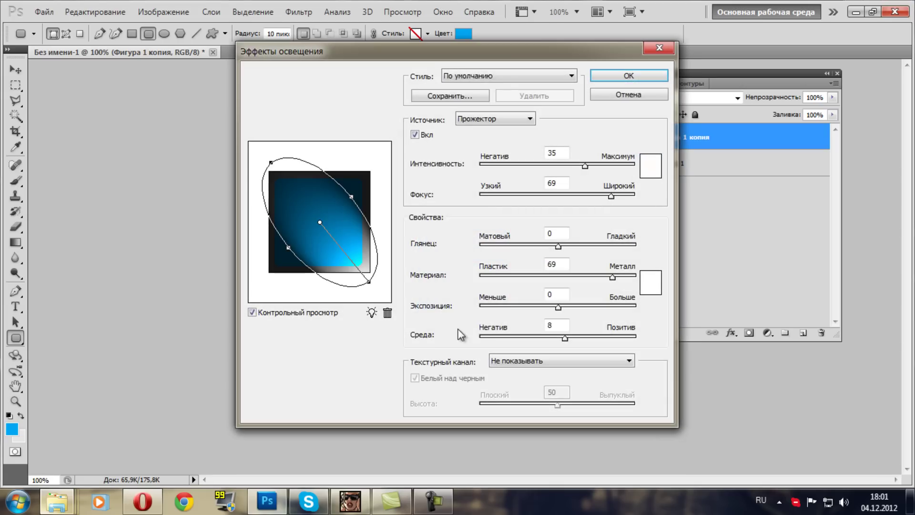
left_click(507, 76)
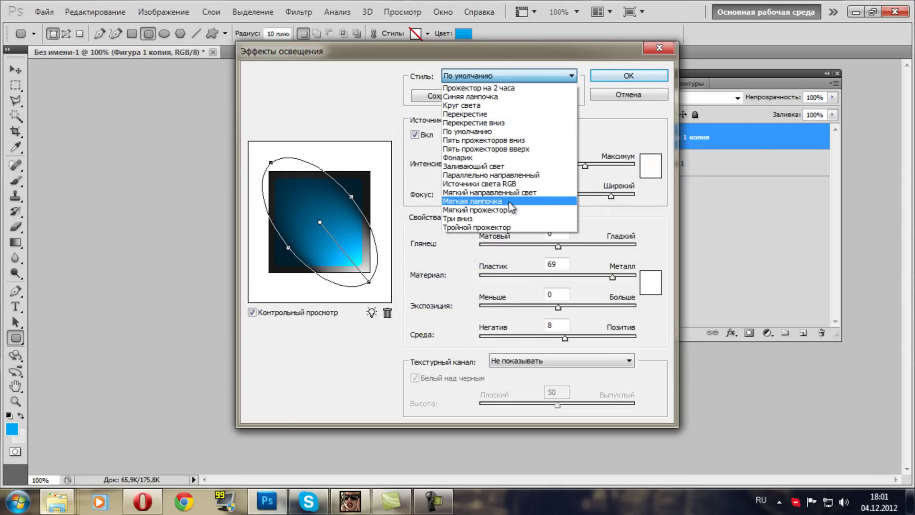
left_click(508, 202)
left_click(618, 76)
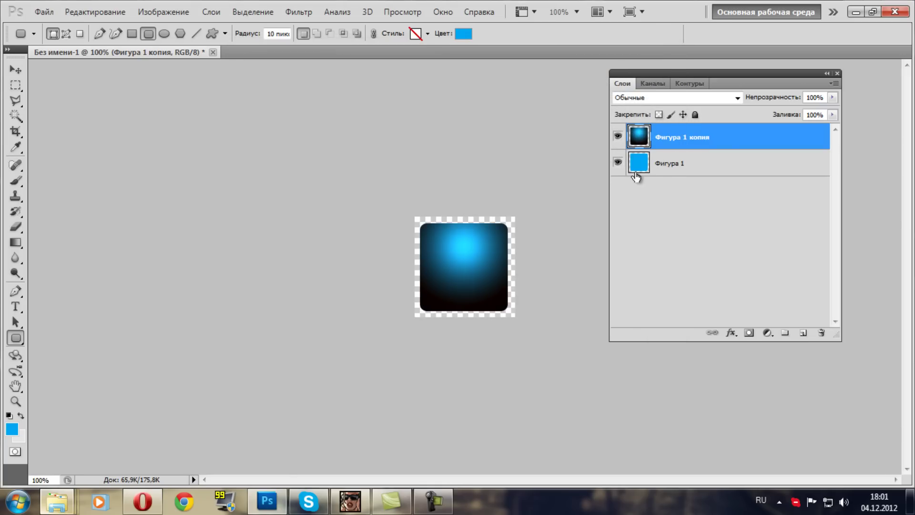
- Set the lit copy's opacity to 20% and merge it with the blue layer below
left_click(816, 98)
type("20")
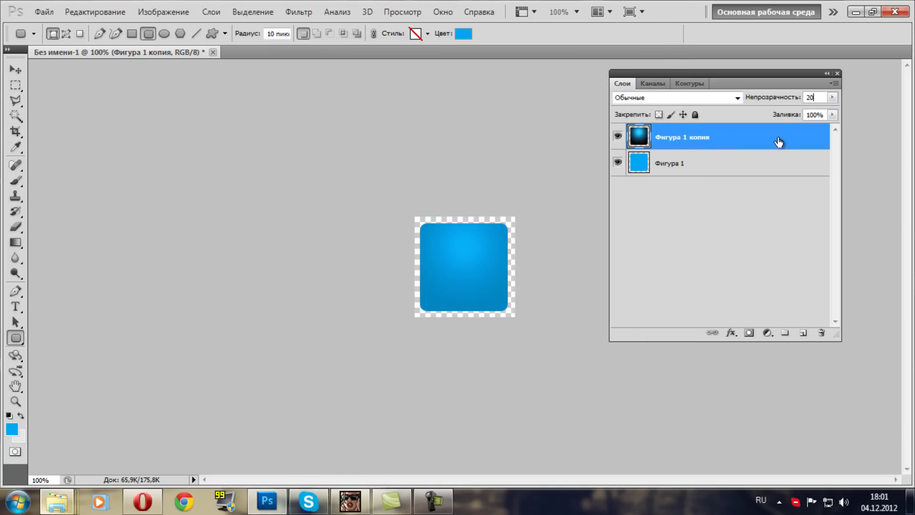
left_click(697, 159)
left_click(690, 138, "shift")
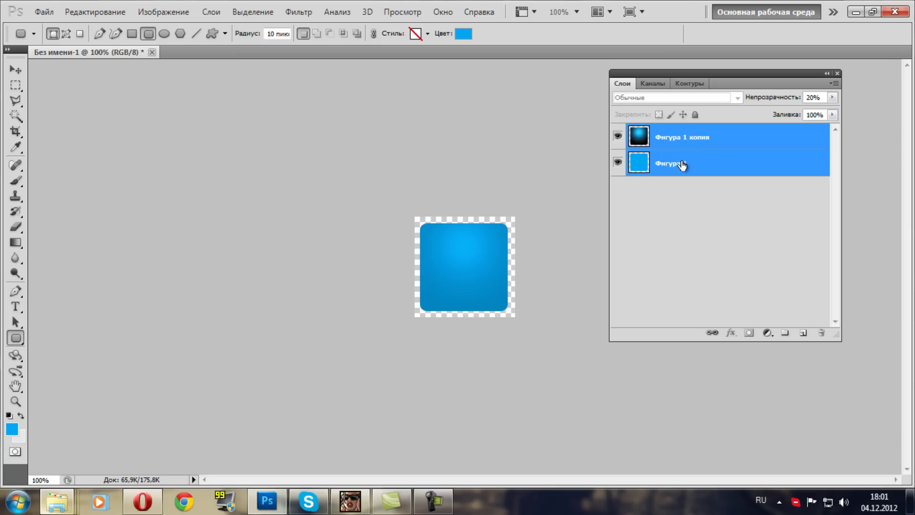
key("ctrl+e")
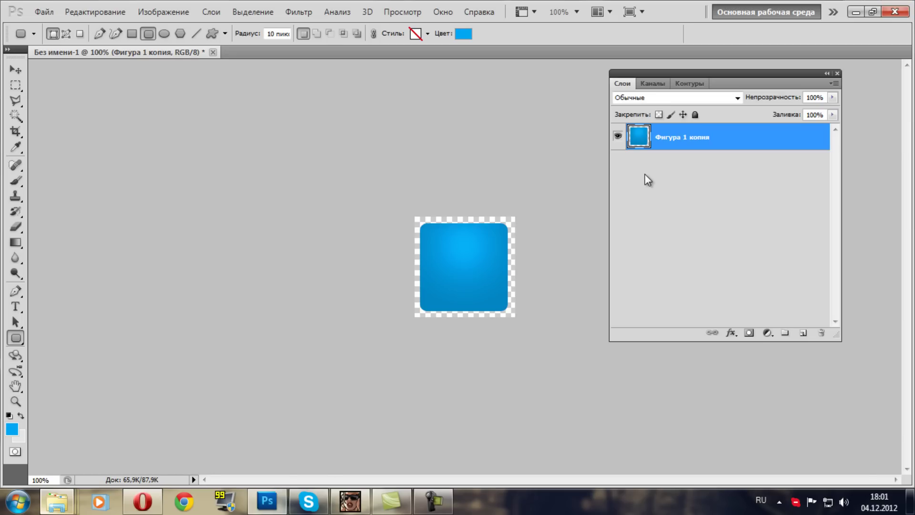
- Duplicate the merged layer and add 12.5% uniform monochromatic noise to the copy
key("ctrl+j")
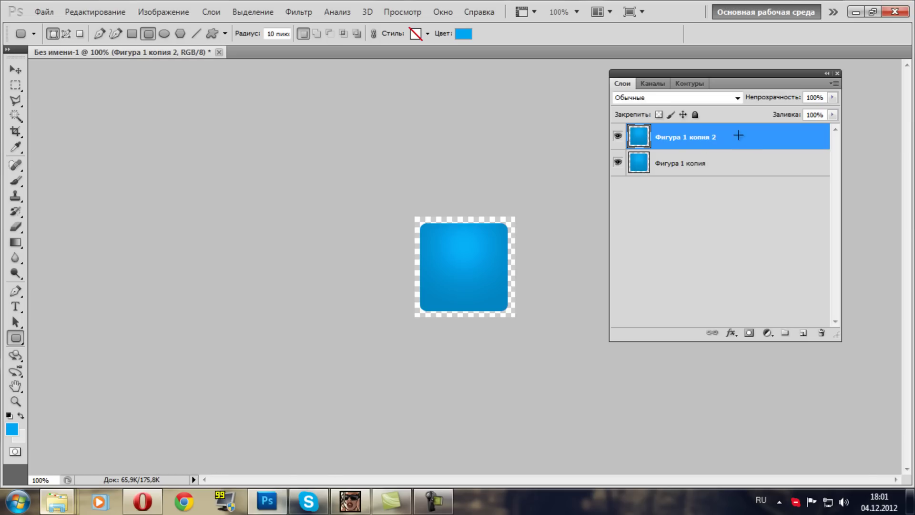
left_click(284, 12)
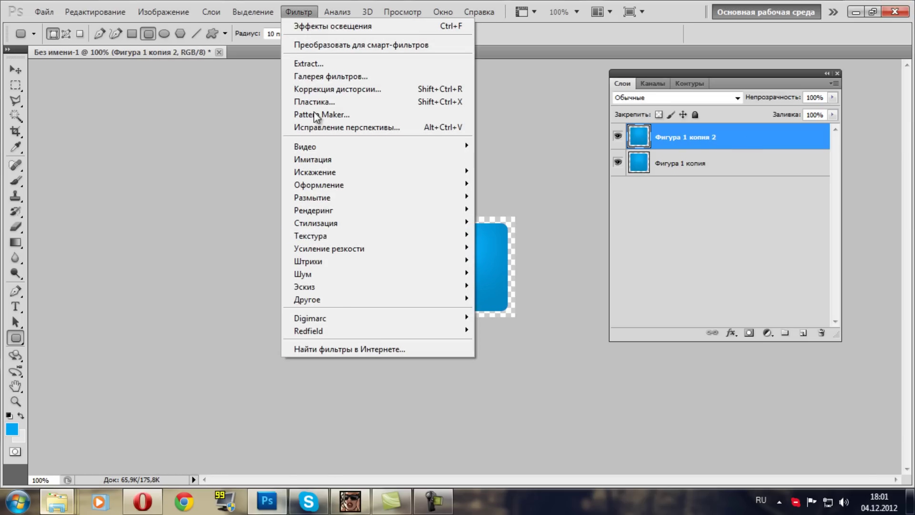
mouse_move(346, 275)
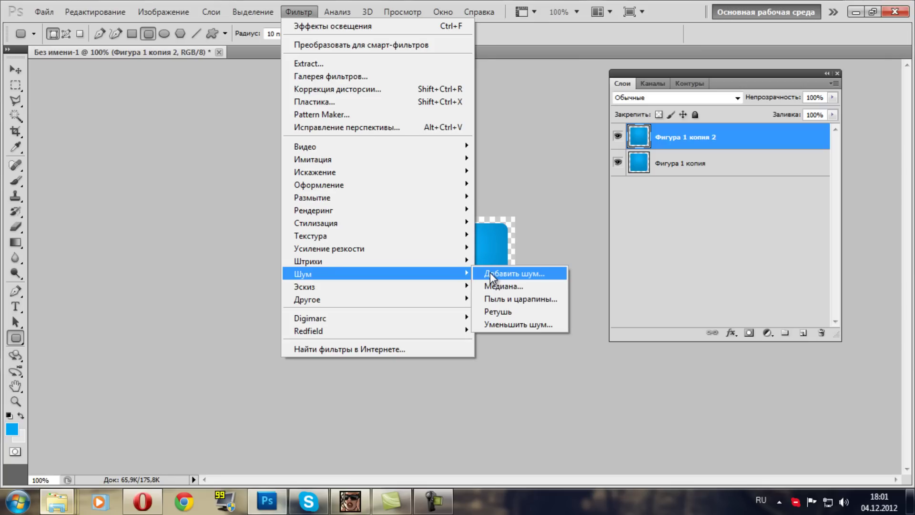
left_click(490, 273)
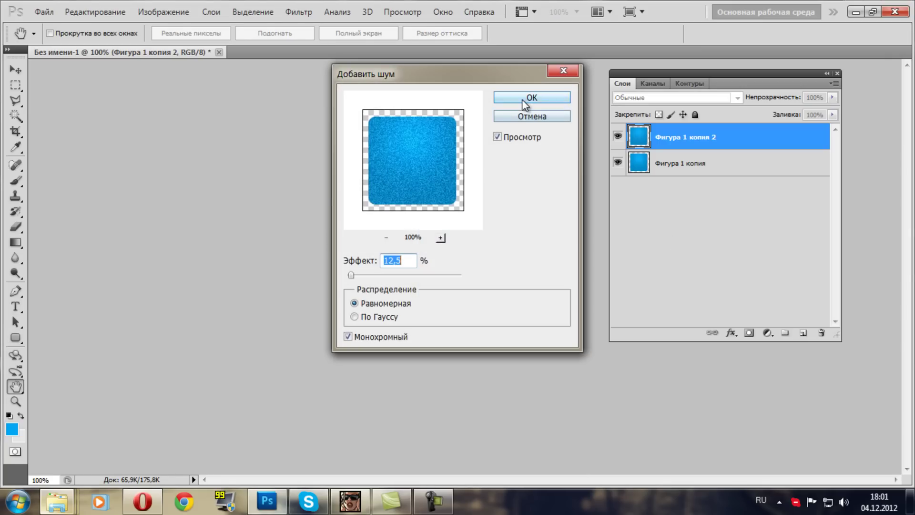
left_click(523, 99)
- Set the noisy copy's opacity to 10% and merge it with the layer beneath
left_click(824, 97)
type("10")
left_click(710, 163)
left_click(706, 141, "shift")
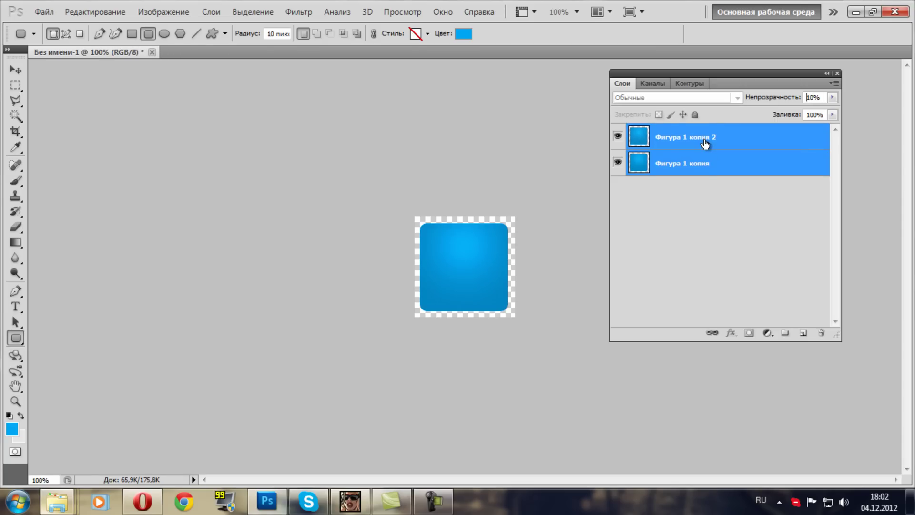
key("ctrl+e")
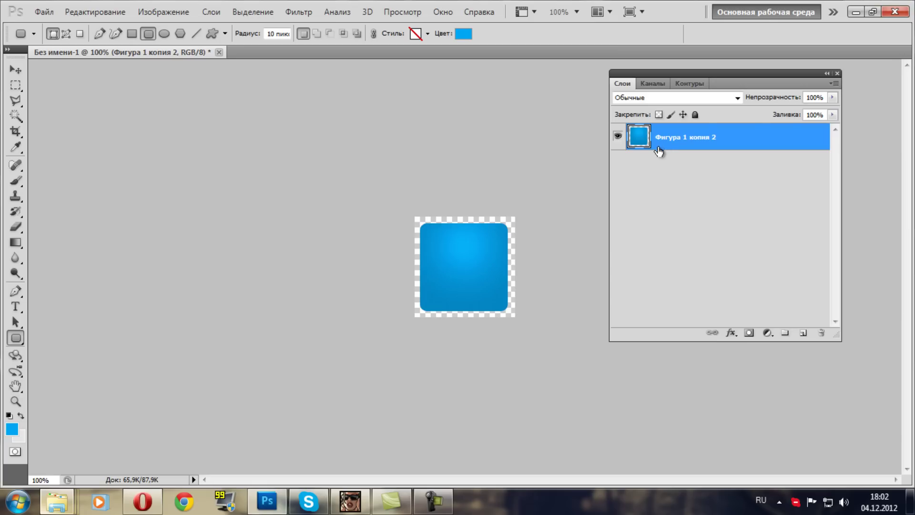
- Add a stroke layer style to the merged square with colour #0176ac, size 1 px and inside position (Внутри)
double_click(745, 142)
left_click_drag(450, 36, 576, 37)
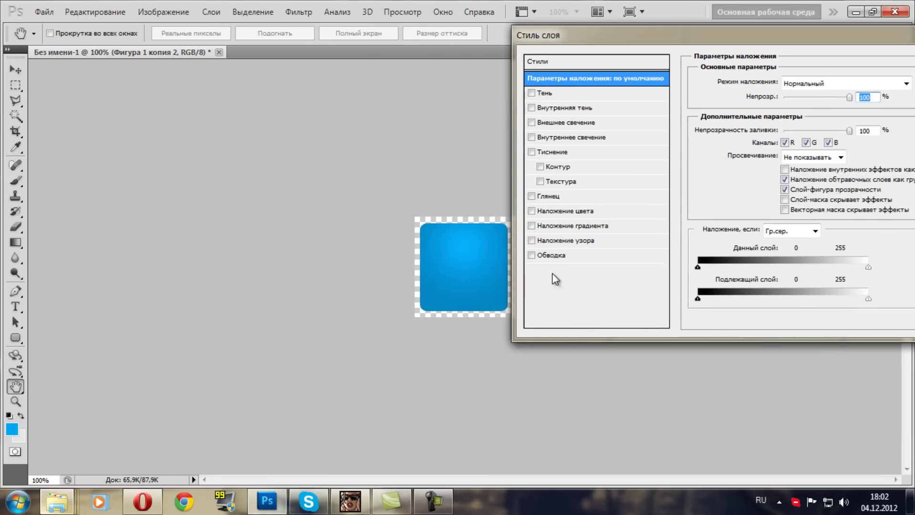
left_click(548, 255)
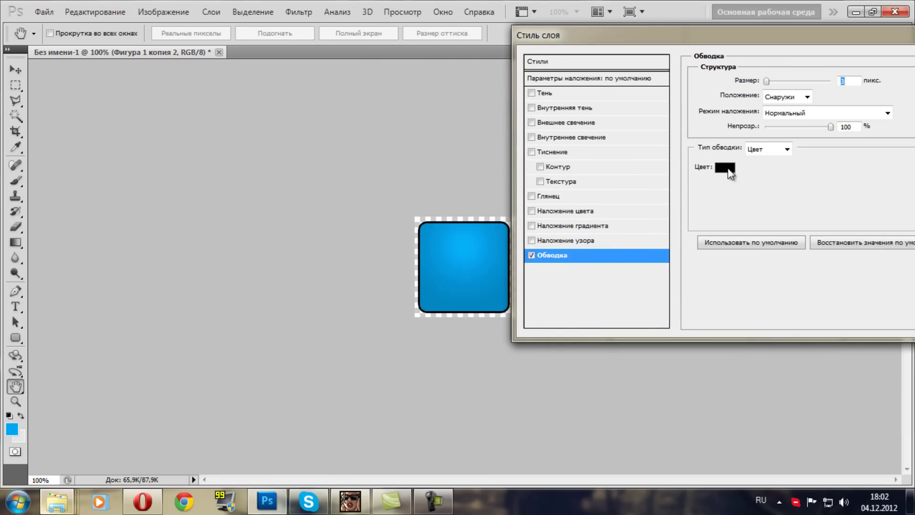
left_click(725, 168)
left_click(480, 267)
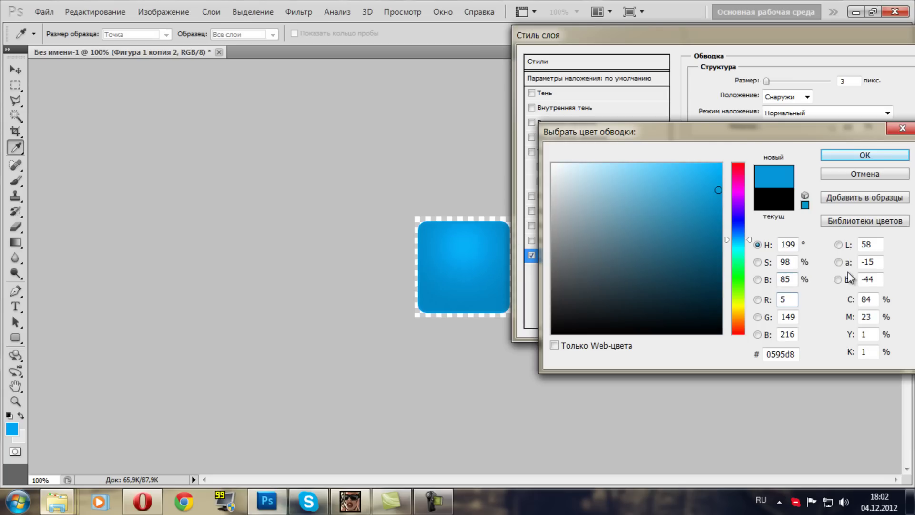
left_click_drag(718, 190, 721, 220)
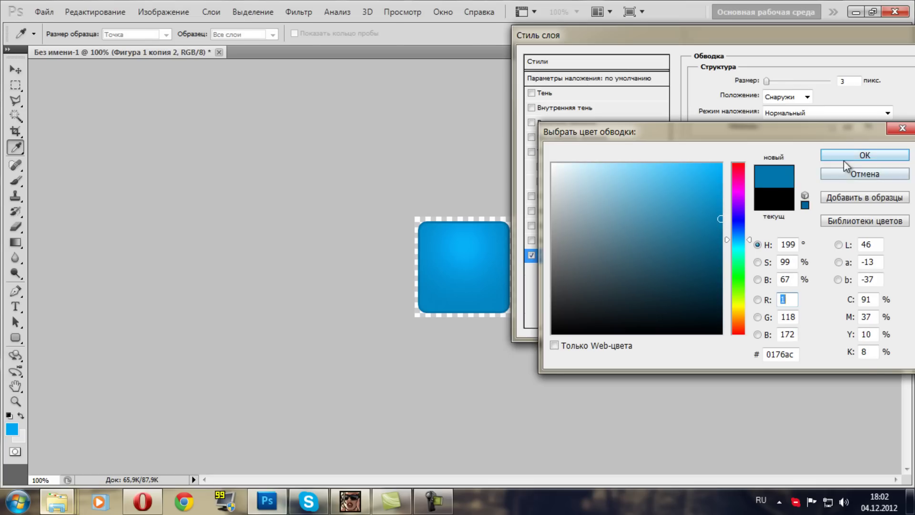
left_click(843, 159)
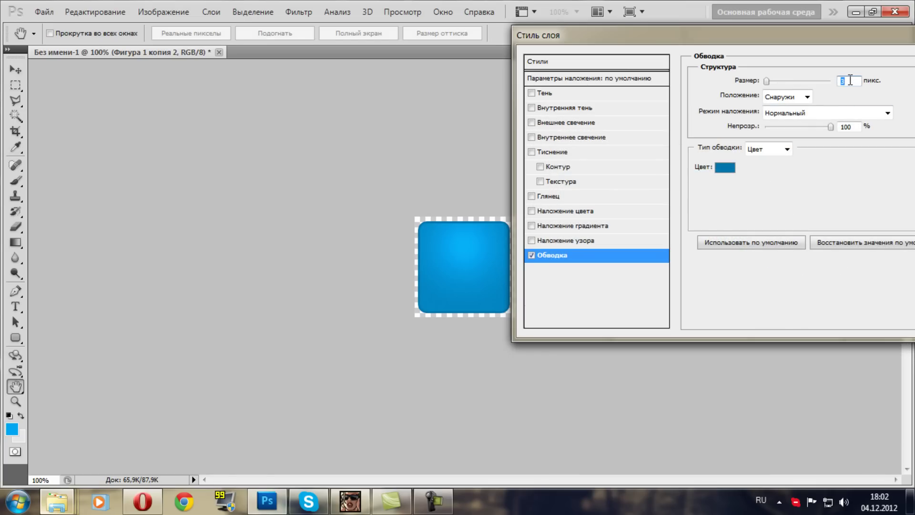
type("1")
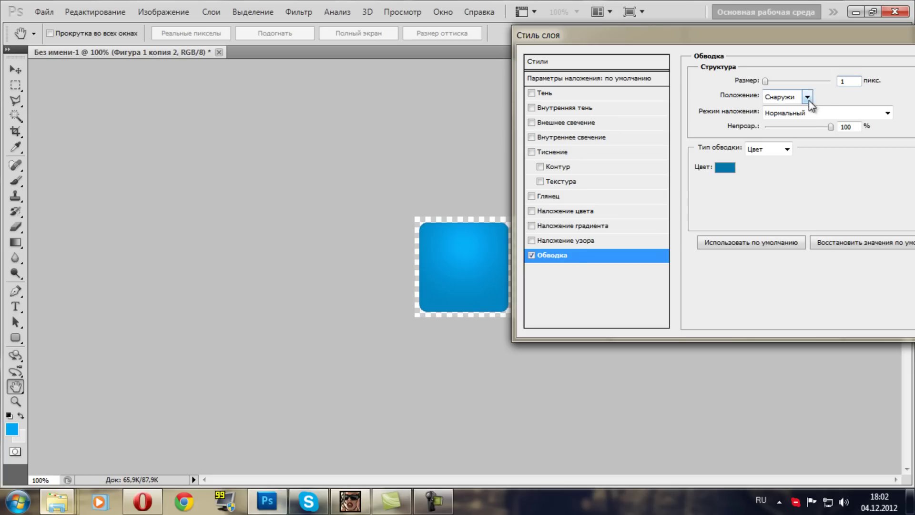
left_click(808, 98)
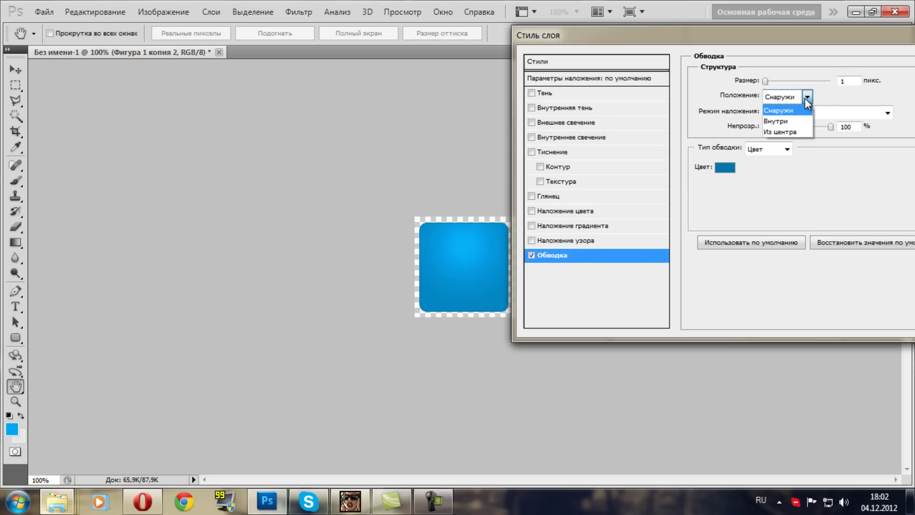
left_click(796, 126)
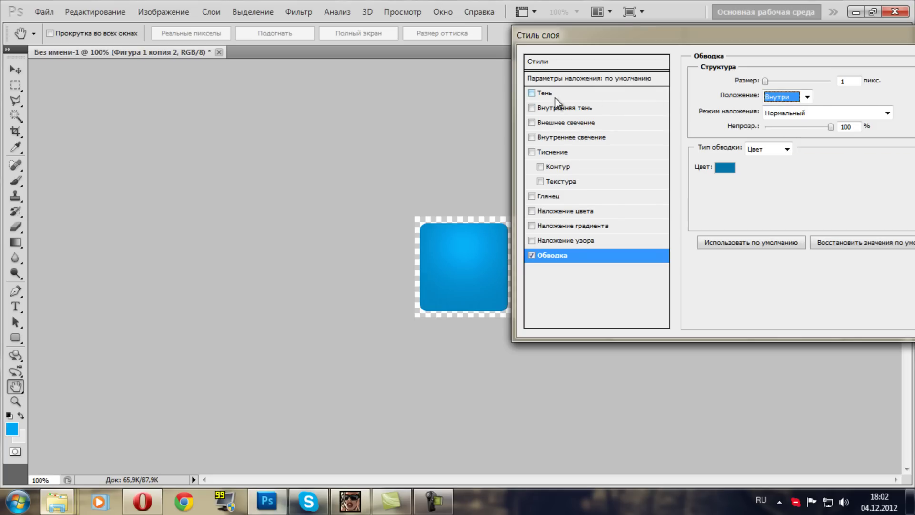
- Add a white inner glow with 30% opacity and Normal blend mode, apply the layer styles and collapse the layer's effects list
left_click(564, 136)
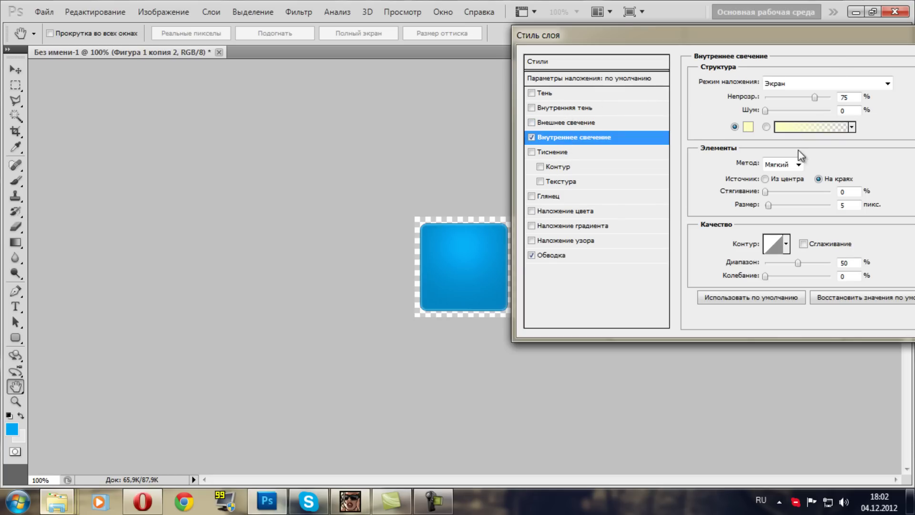
left_click(746, 126)
left_click_drag(576, 168, 528, 162)
left_click(832, 155)
type("30")
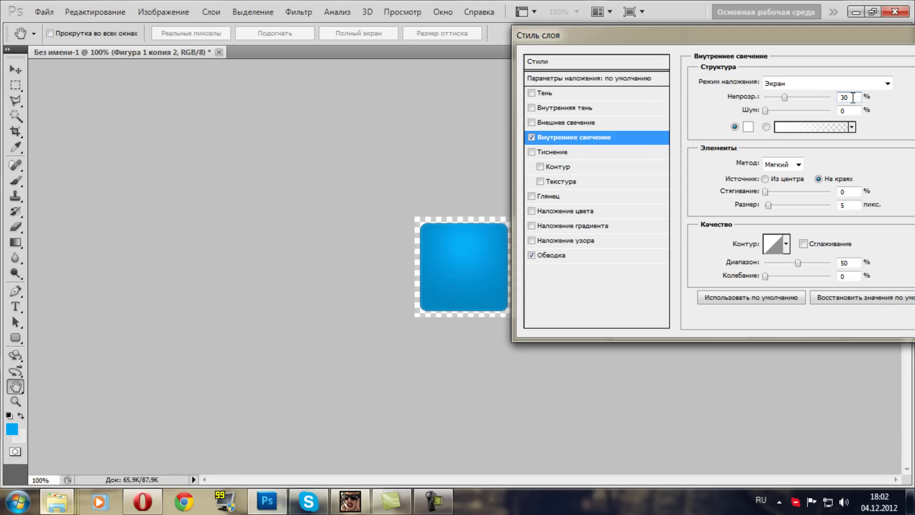
left_click(854, 86)
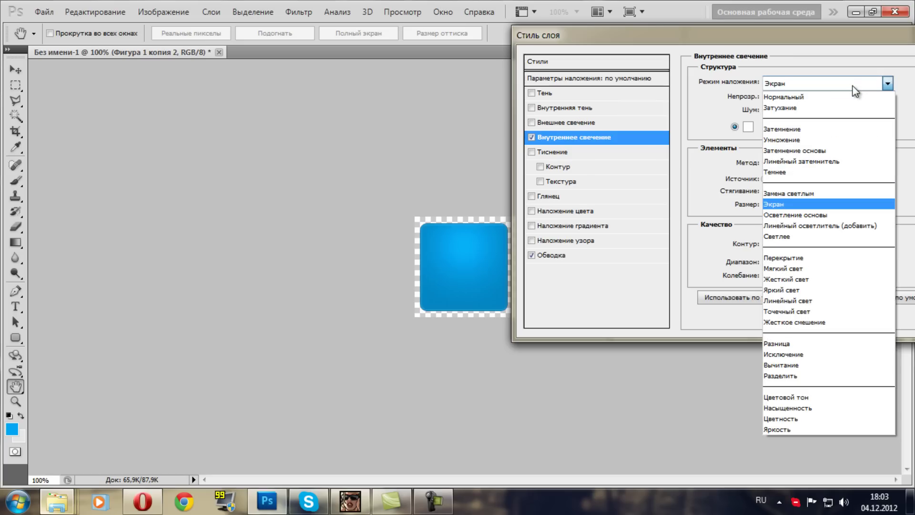
left_click(830, 99)
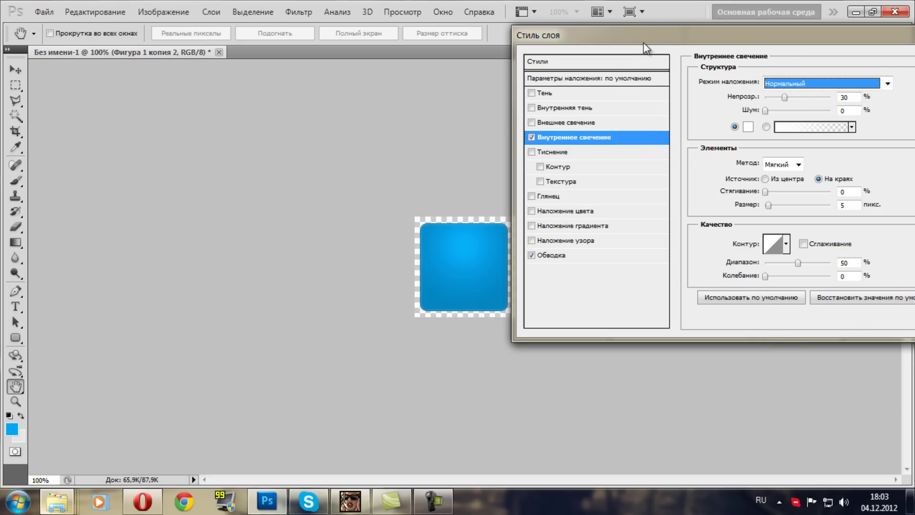
left_click_drag(647, 48, 430, 49)
left_click(808, 68)
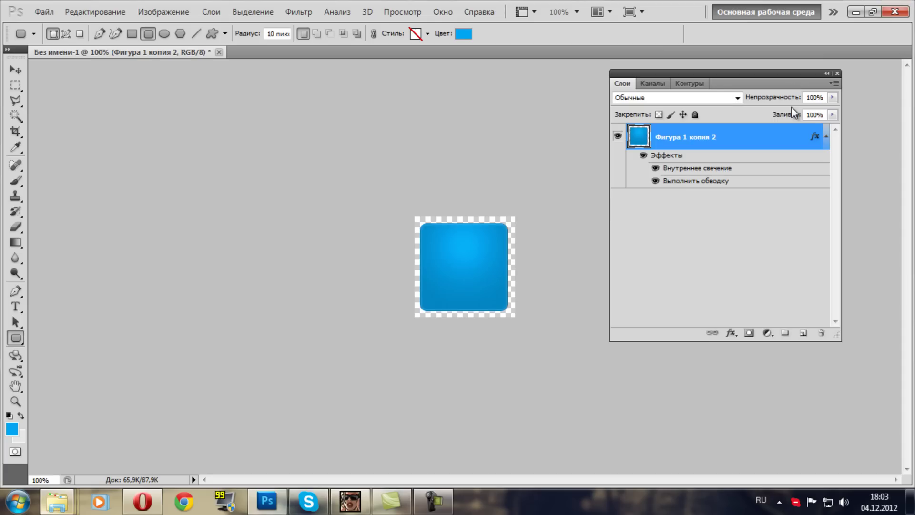
left_click(826, 137)
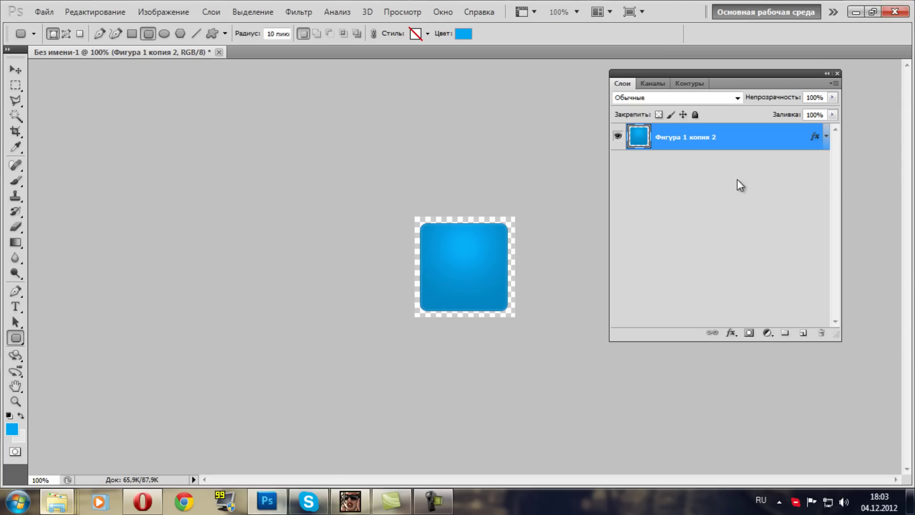
- Add the horizontal text "harvest" in Small Fonts and position it across the middle of the blue square
key("t")
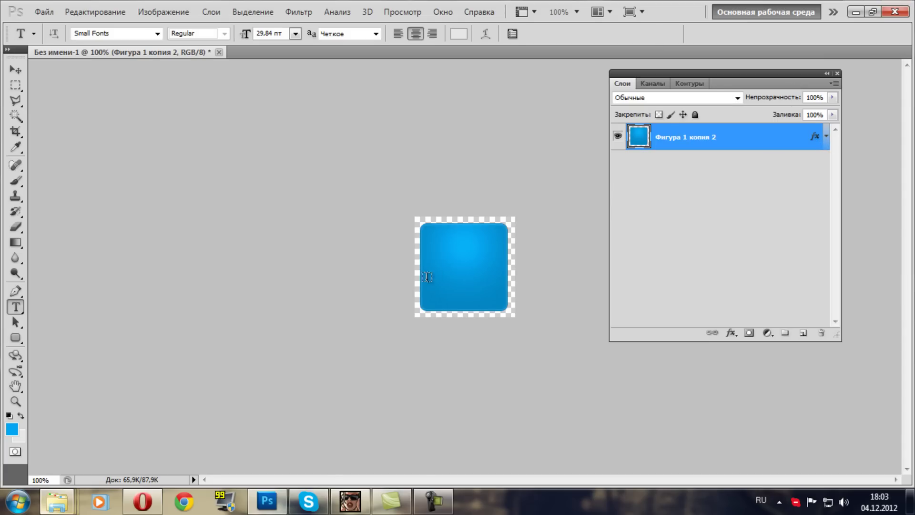
left_click(435, 271)
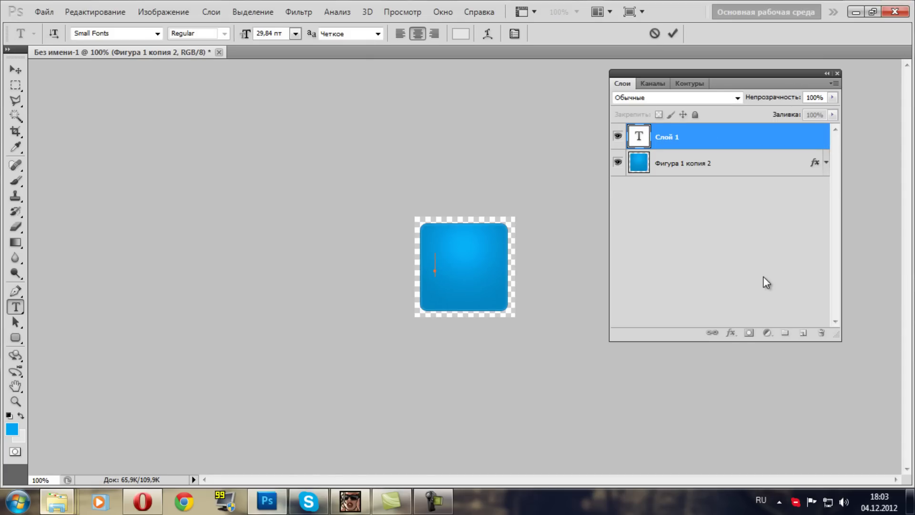
type("harvest")
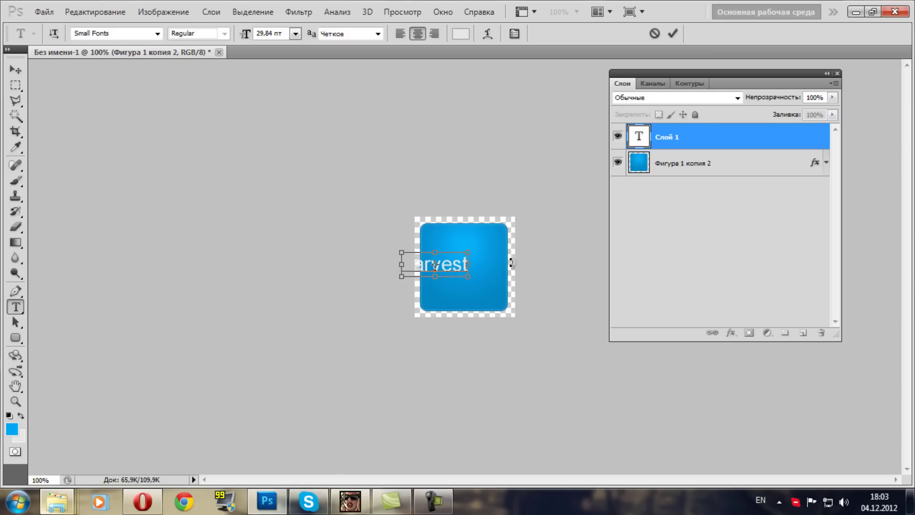
mouse_move(448, 268)
left_mouse_down()
mouse_move(481, 272)
mouse_move(432, 270)
left_mouse_up()
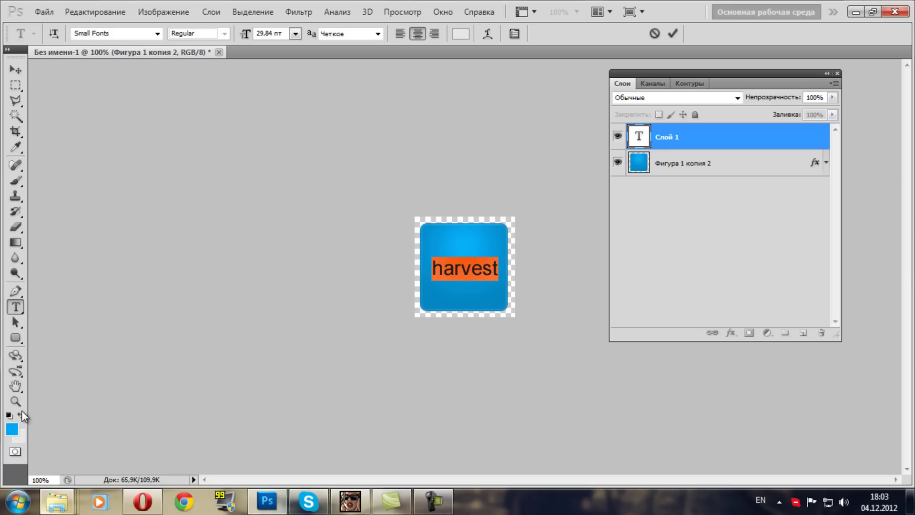
- Set the harvest text's colour to light grey #d1d1d1 and commit the text
left_click(12, 429)
left_click(781, 299)
left_click_drag(561, 170, 550, 191)
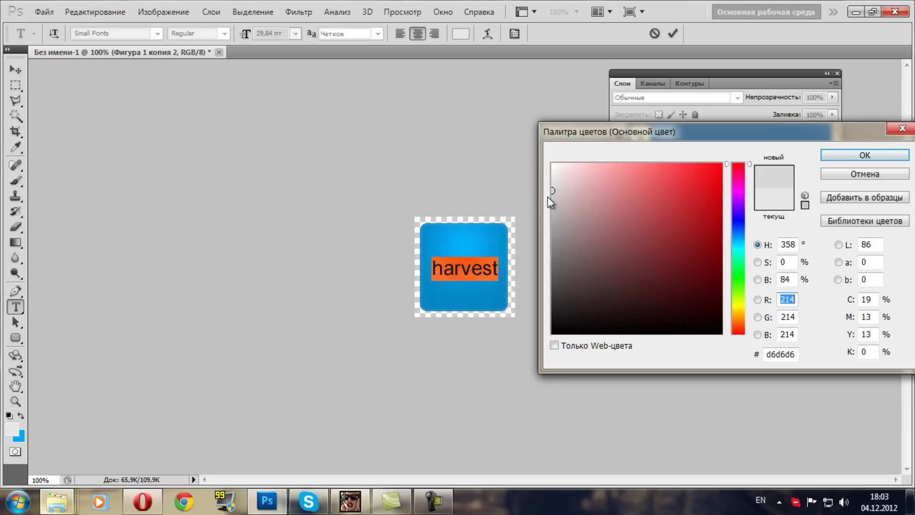
left_click(551, 194)
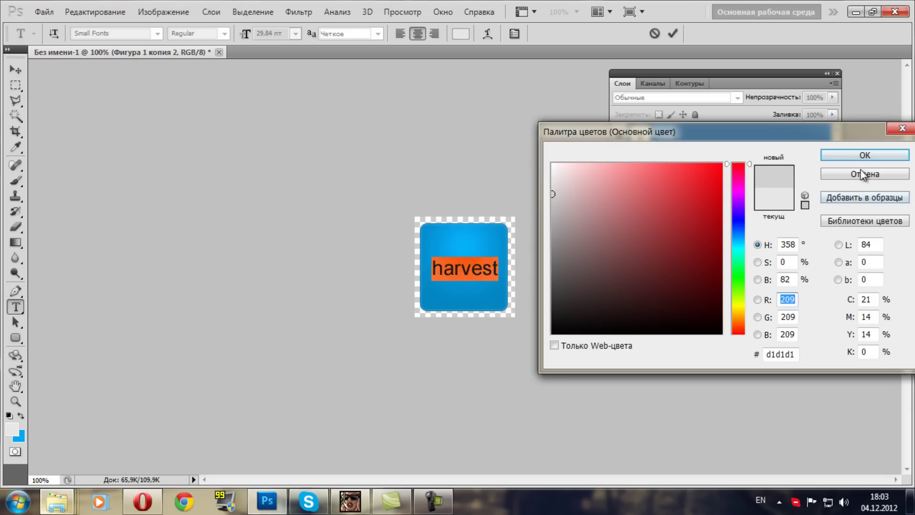
left_click(865, 155)
left_click(703, 174)
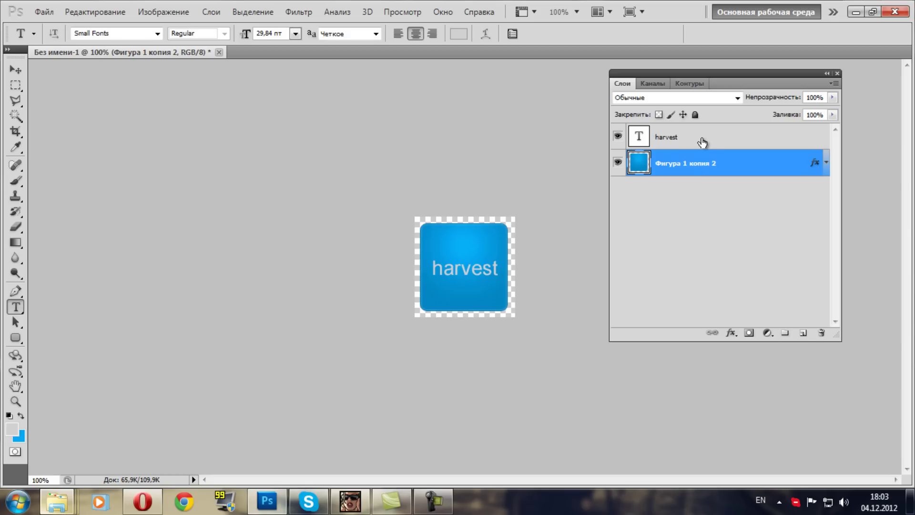
- Add a drop shadow to the harvest text with 1 px distance, 1 px size and a 90° angle
left_click(663, 141)
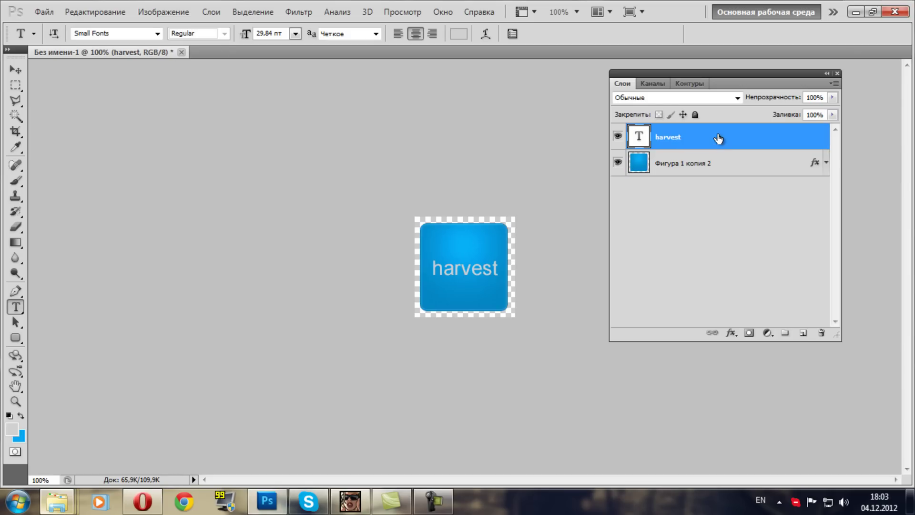
double_click(717, 141)
left_click_drag(346, 48, 557, 76)
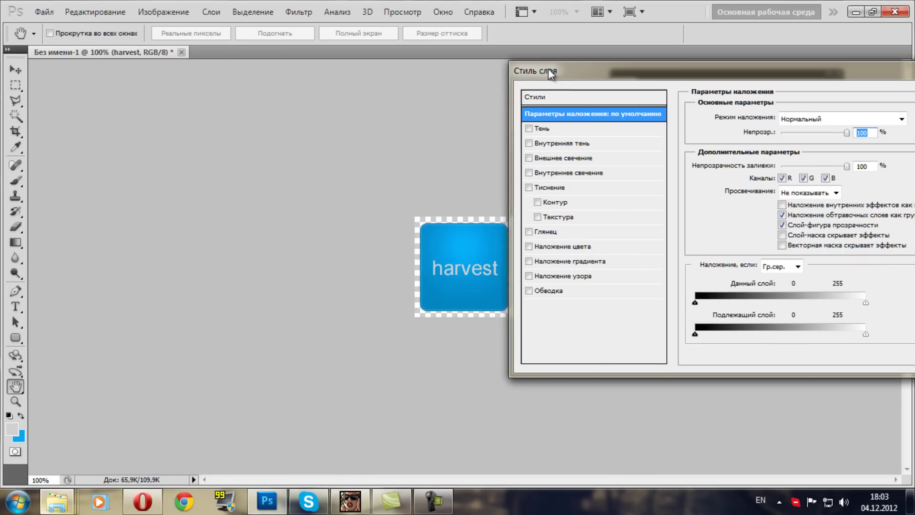
left_click(542, 128)
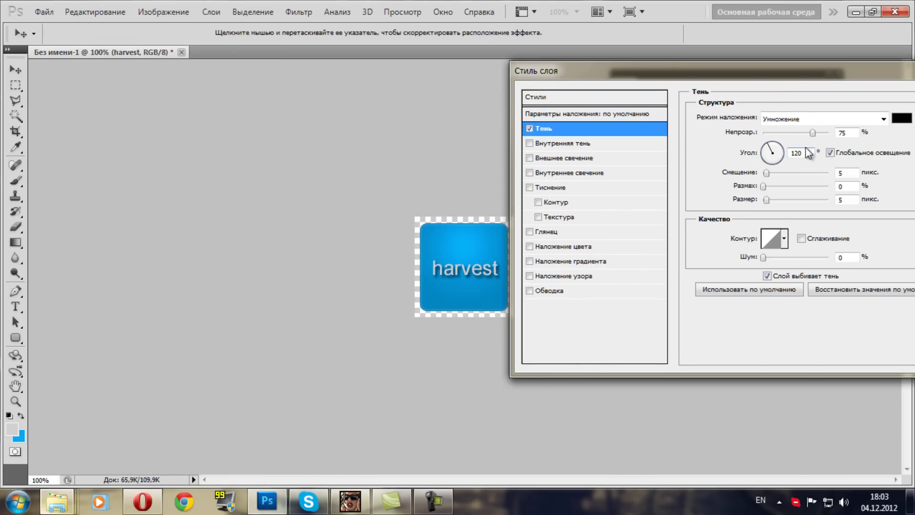
double_click(853, 173)
type("1")
double_click(847, 200)
type("1")
double_click(805, 152)
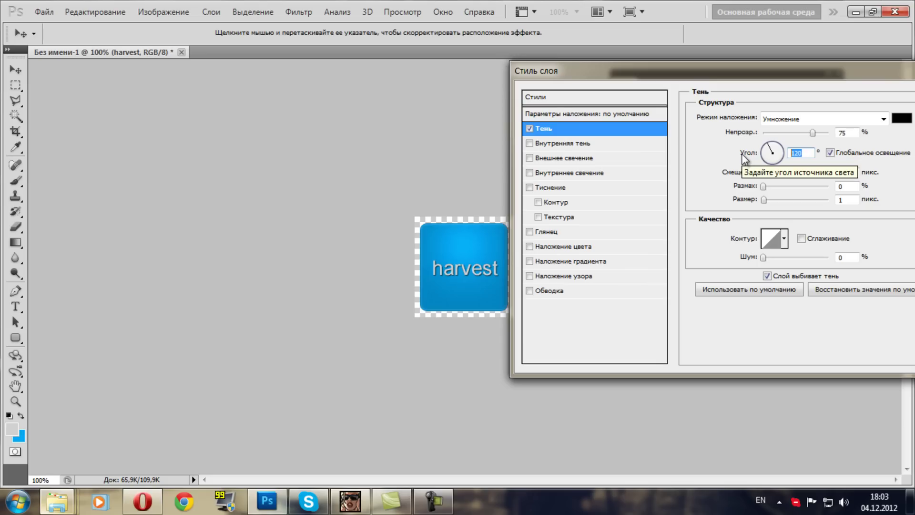
type("90")
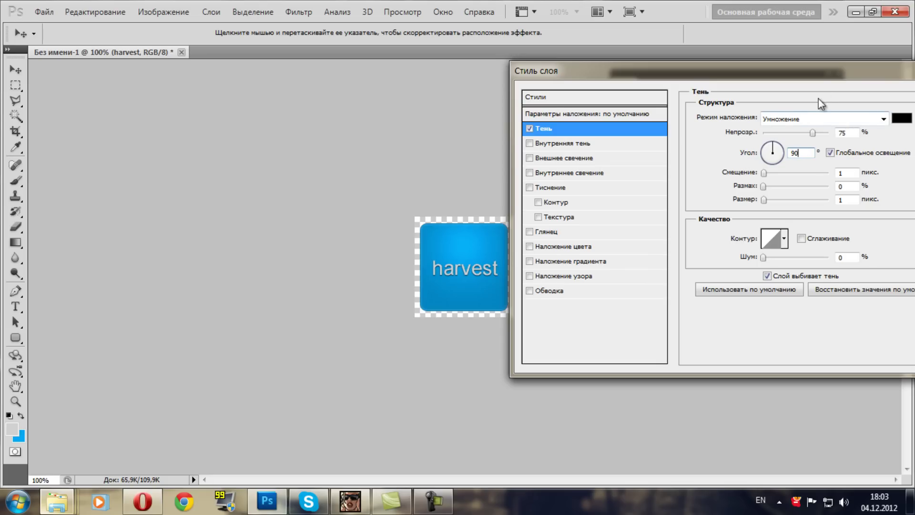
left_click_drag(832, 80, 514, 88)
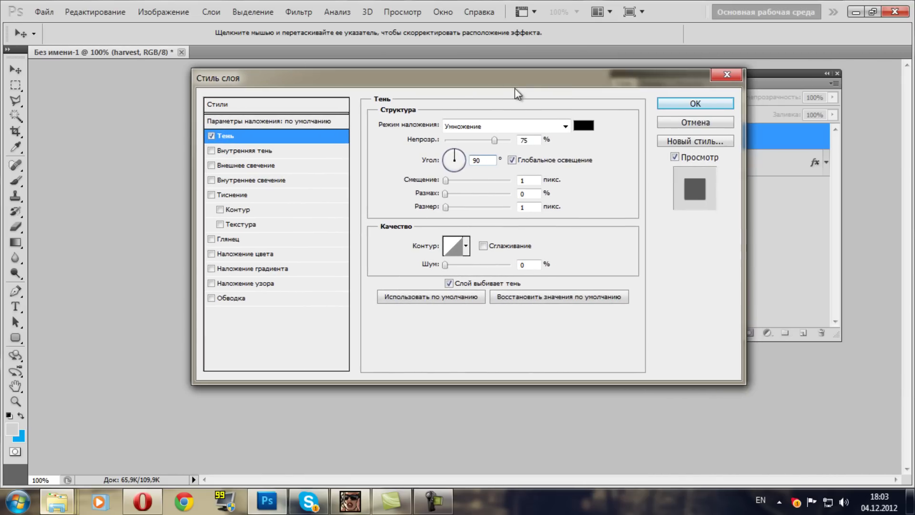
left_click(718, 109)
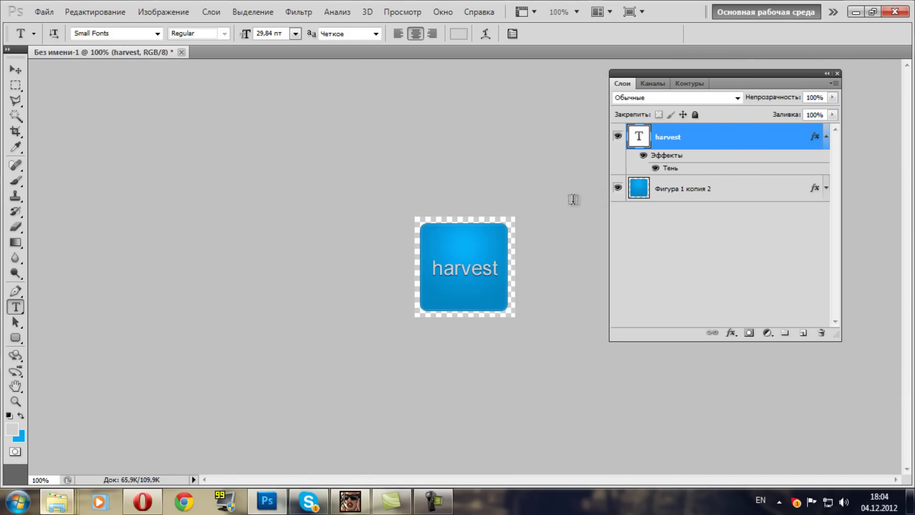
- Nudge the harvest text into place around the centre of the square
key("v")
key("Up")
key("Up")
key("Up")
key("Up")
key("Left")
key("Left")
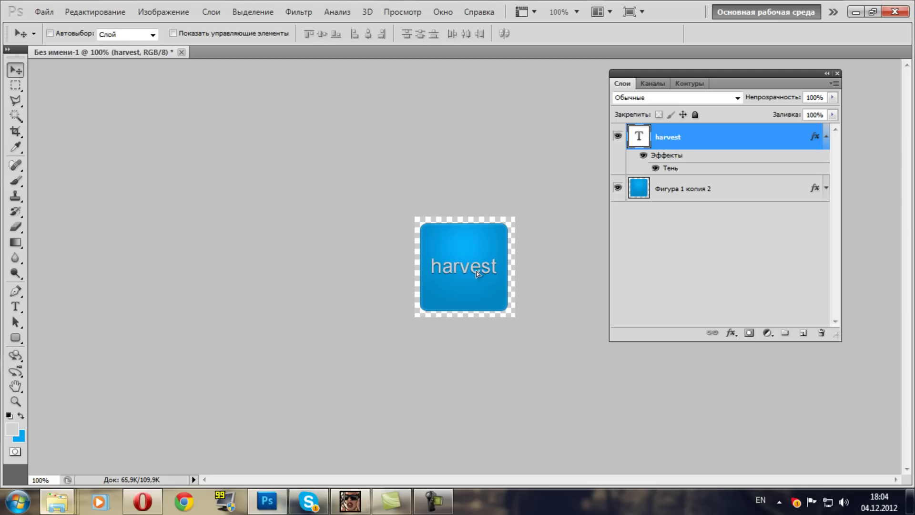
mouse_move(477, 272)
left_mouse_down()
mouse_move(465, 271)
mouse_move(479, 272)
left_mouse_up()
key("Left")
key("Left")
key("Down")
key("Down")
key("Left")
key("Left")
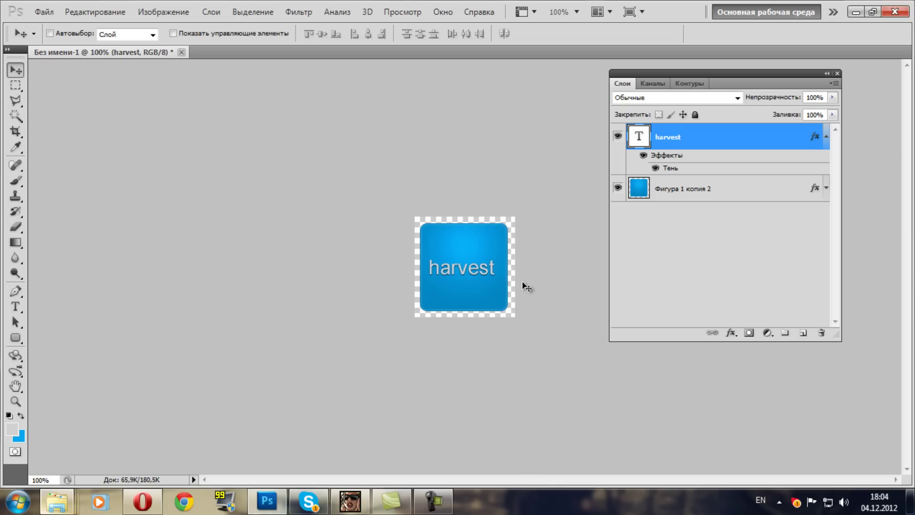
key("Right")
key("Down")
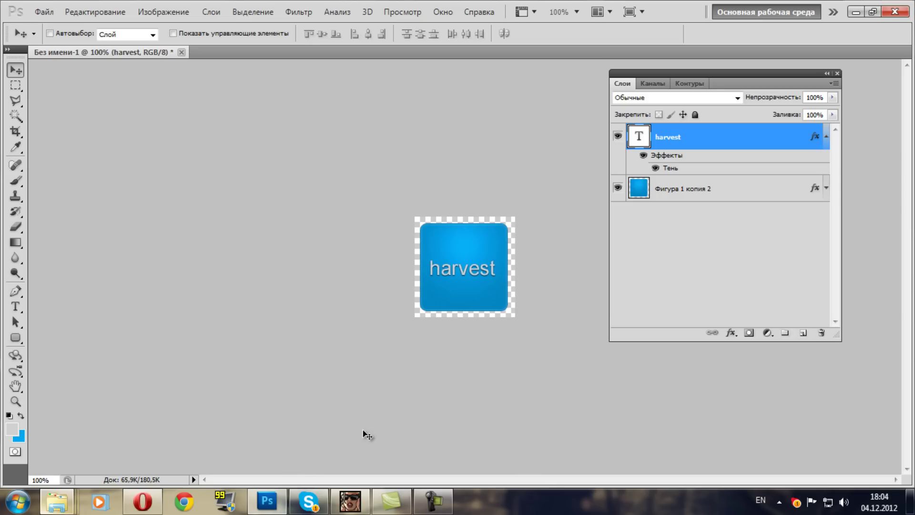
- Place the desktop image 309426 into the document, enlarge it to about 178% so it covers the canvas, and commit it
left_click(858, 11)
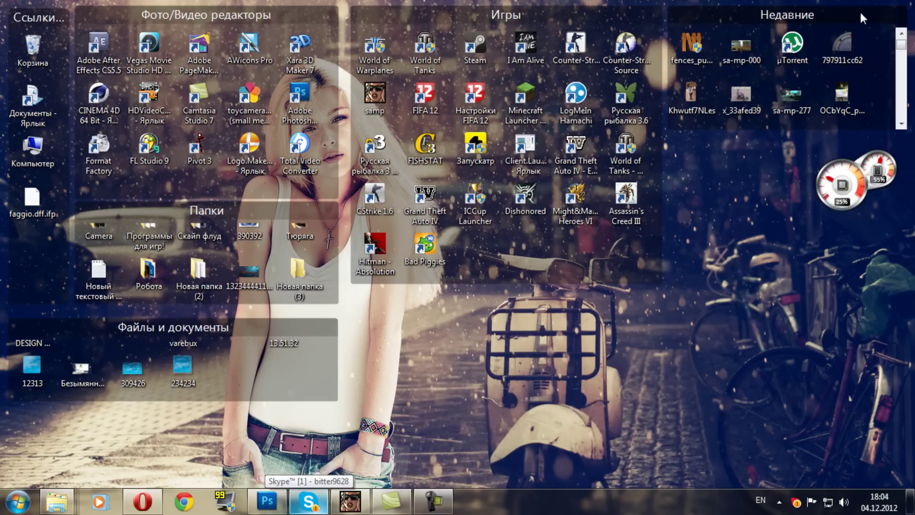
left_click_drag(147, 379, 412, 244)
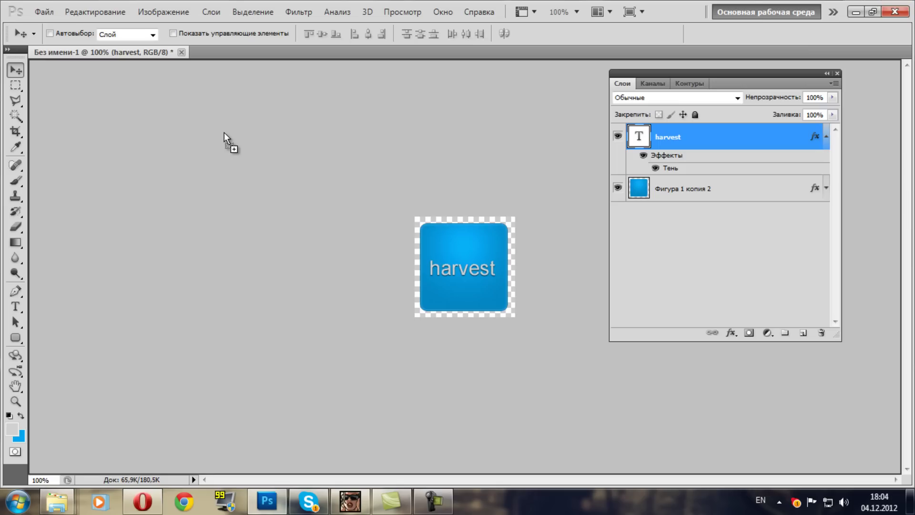
left_click_drag(467, 240, 461, 257)
left_click_drag(511, 296, 550, 321)
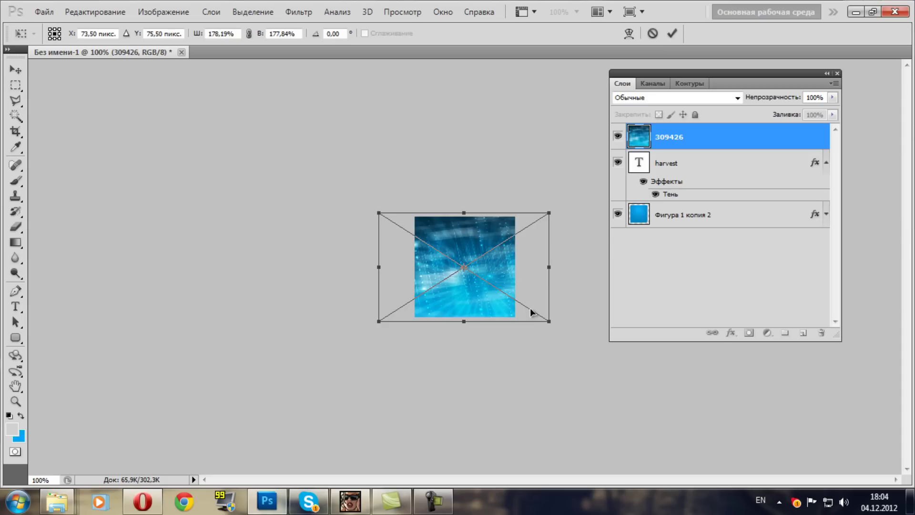
key("Return")
- Move the 309426 layer beneath the harvest text and rasterize it
left_click_drag(695, 143, 700, 187)
right_click(700, 187)
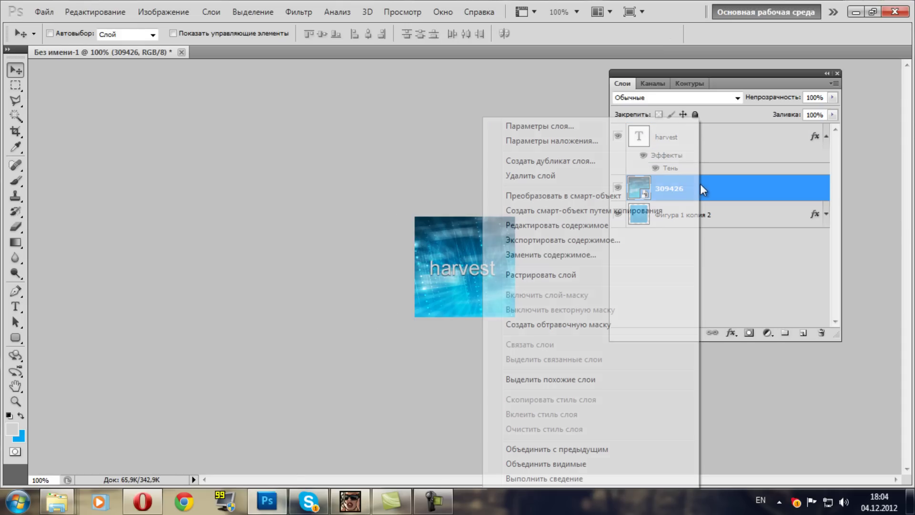
left_click(538, 277)
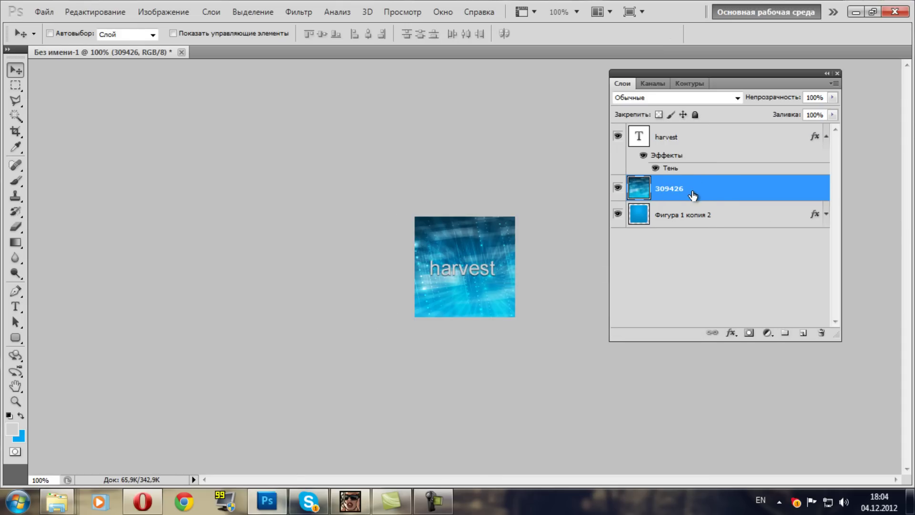
- Clip the 309426 image to the rounded square, adjusting its position, and set its opacity to 59%
key("alt")
left_click(695, 204, "alt")
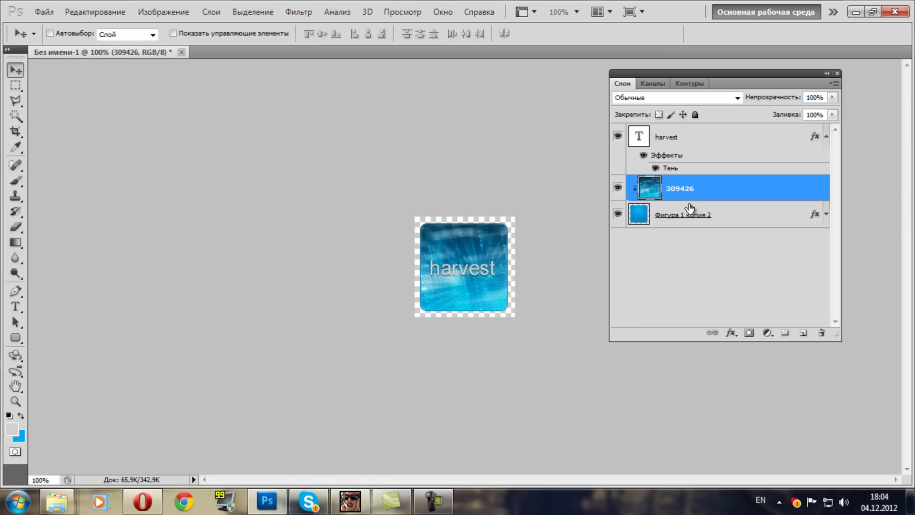
left_click_drag(488, 293, 477, 287)
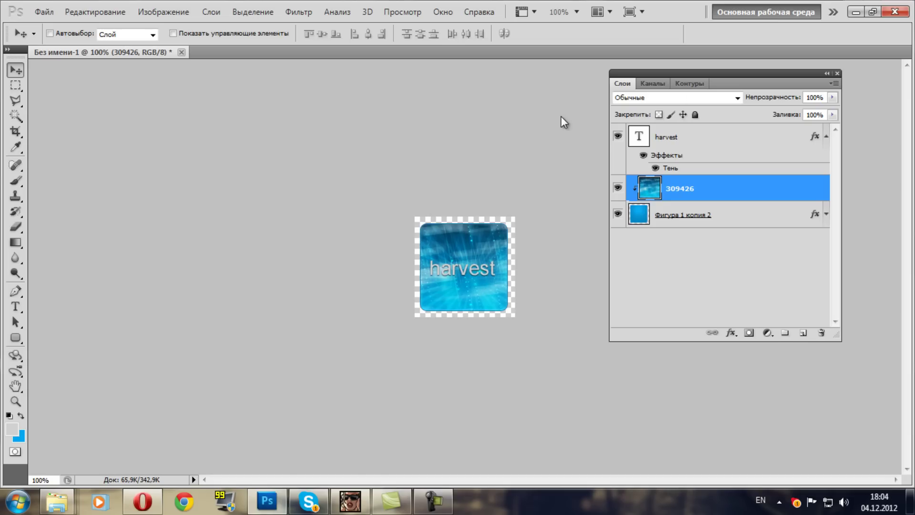
left_click(832, 98)
left_click_drag(814, 109, 806, 116)
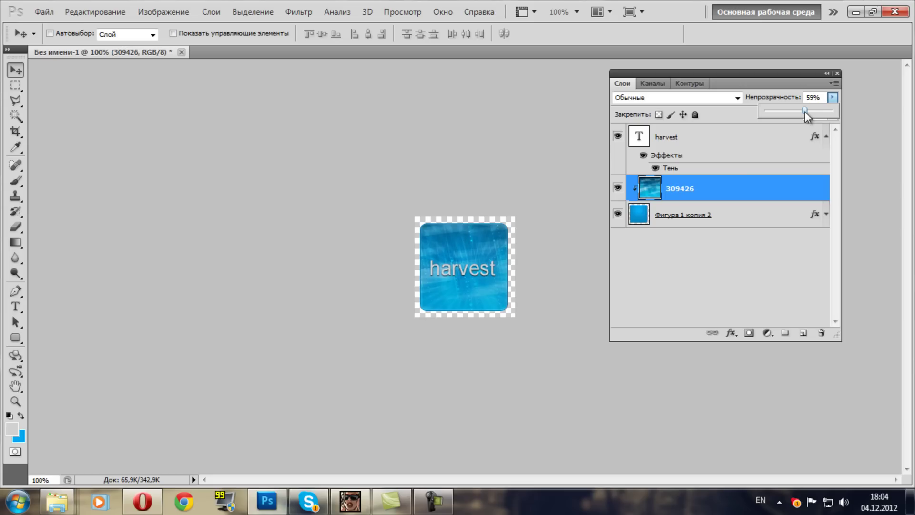
- Reposition the harvest text, finishing near the centre of the square and slightly below its earlier position
left_click(675, 143)
left_click(674, 141)
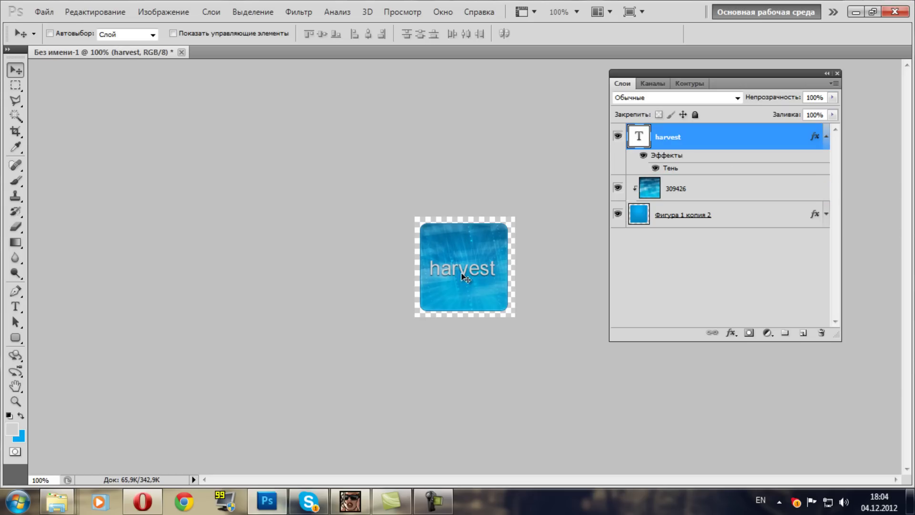
left_click_drag(469, 270, 468, 291)
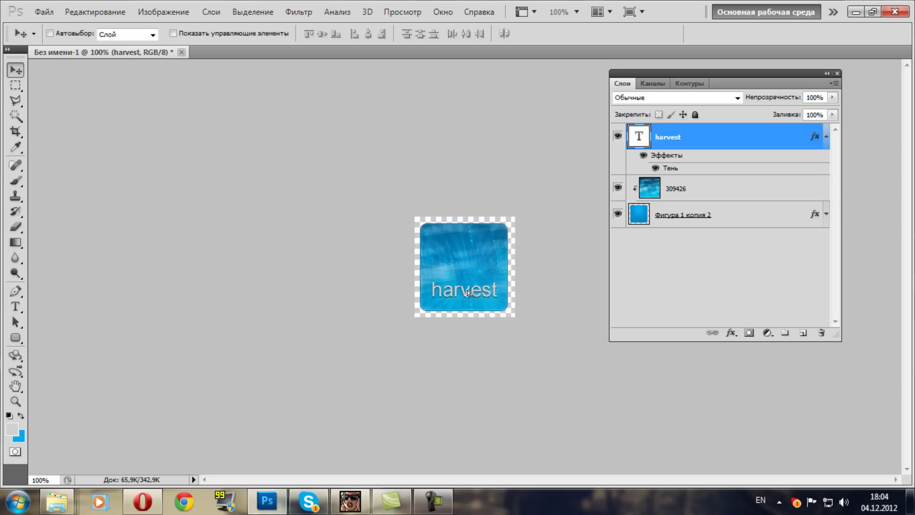
key("Right")
key("Right")
key("Right")
key("Right")
key("Up")
key("Up")
key("Right")
key("Right")
key("shift+Up")
key("shift+Up")
key("shift+Up")
key("shift+Up")
key("shift+Up")
key("Left")
key("Left")
key("Left")
key("Left")
key("Down")
key("Down")
key("Down")
key("Down")
key("Down")
key("Down")
key("Down")
key("Down")
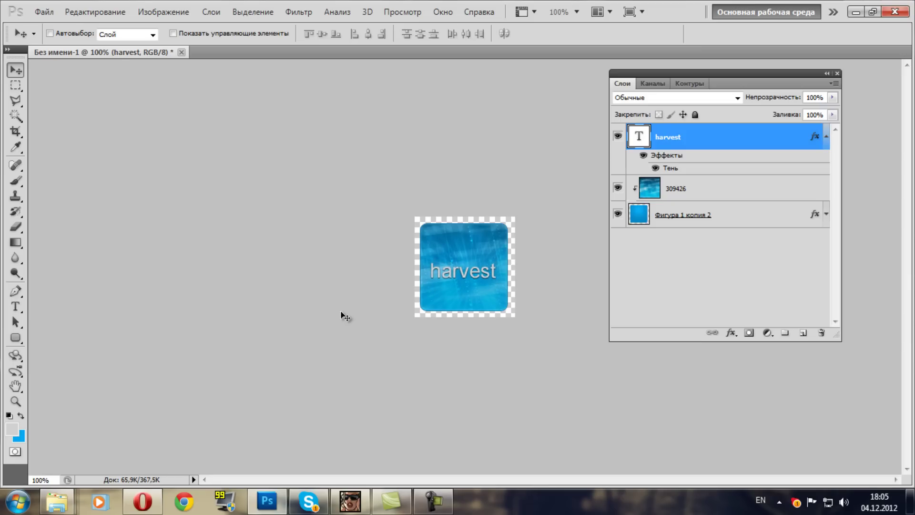
key("Right")
key("Right")
- Draw a short horizontal 1 px line in white (RGB 255, 255, 255) beneath the last letters of the harvest text
left_click(17, 339)
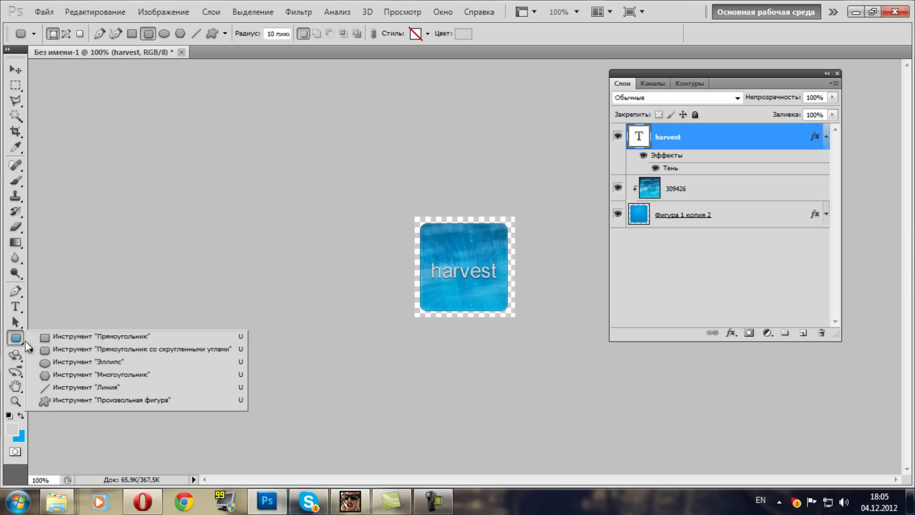
left_click(109, 387)
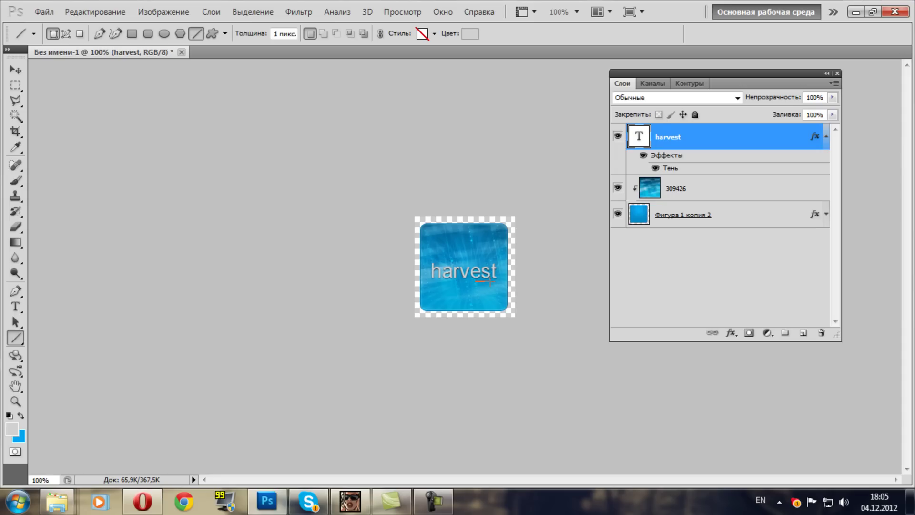
left_click(12, 429)
type("255")
key("Tab")
type("255")
key("Tab")
type("255")
left_click(863, 157)
left_click_drag(493, 281, 493, 282)
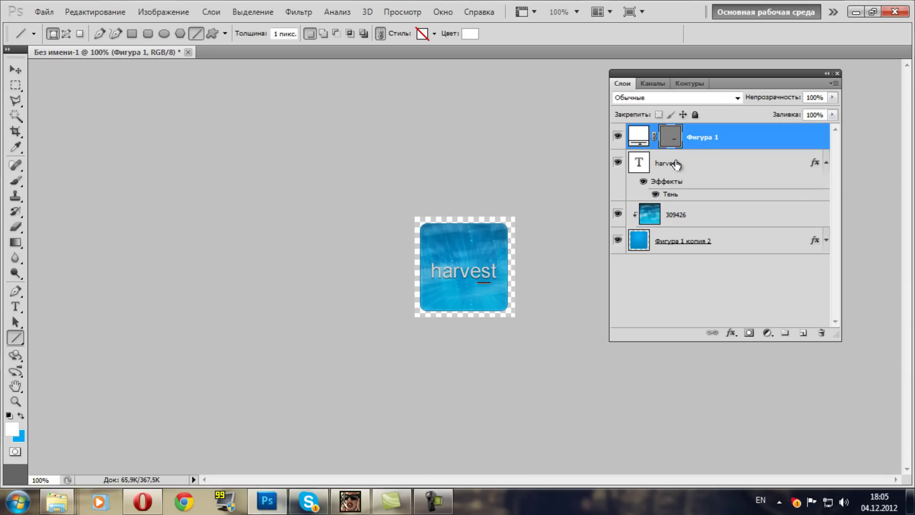
- Rasterize the white line layer and apply Motion Blur with angle 0° and a 30 px distance
right_click(755, 132)
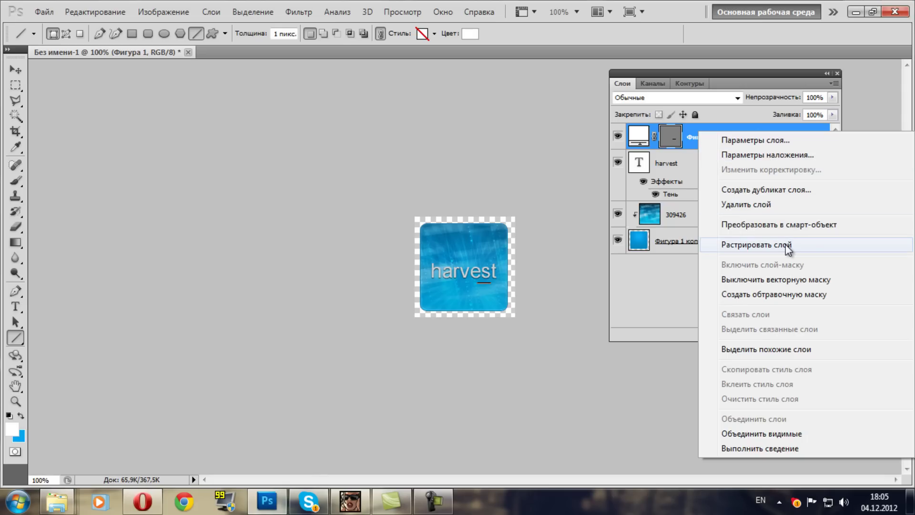
left_click(788, 245)
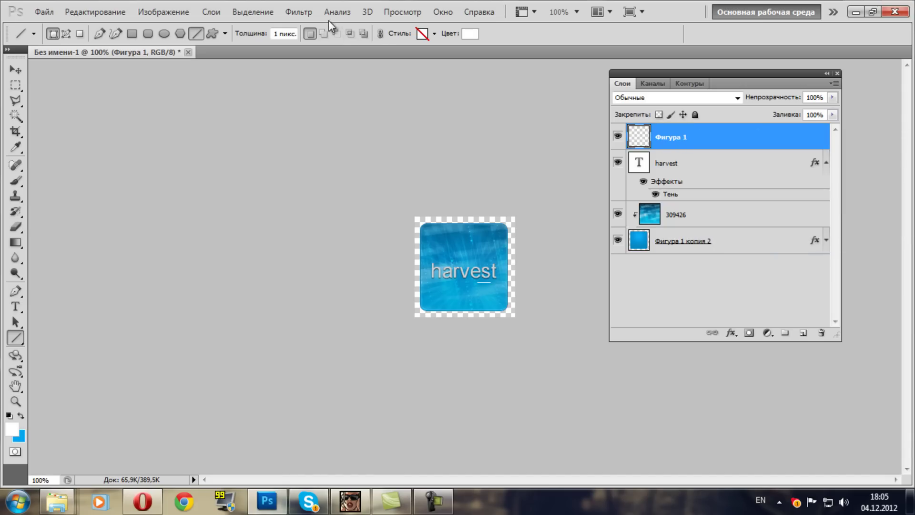
left_click(309, 13)
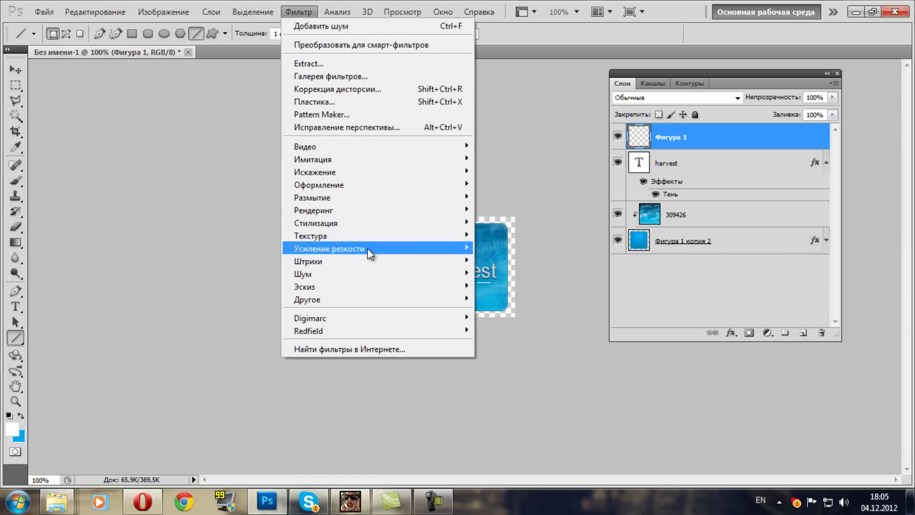
mouse_move(368, 198)
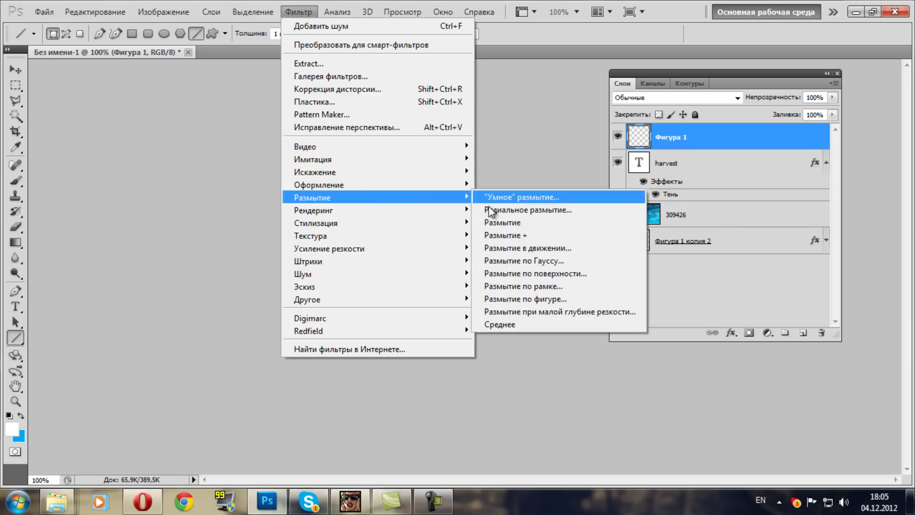
left_click(546, 249)
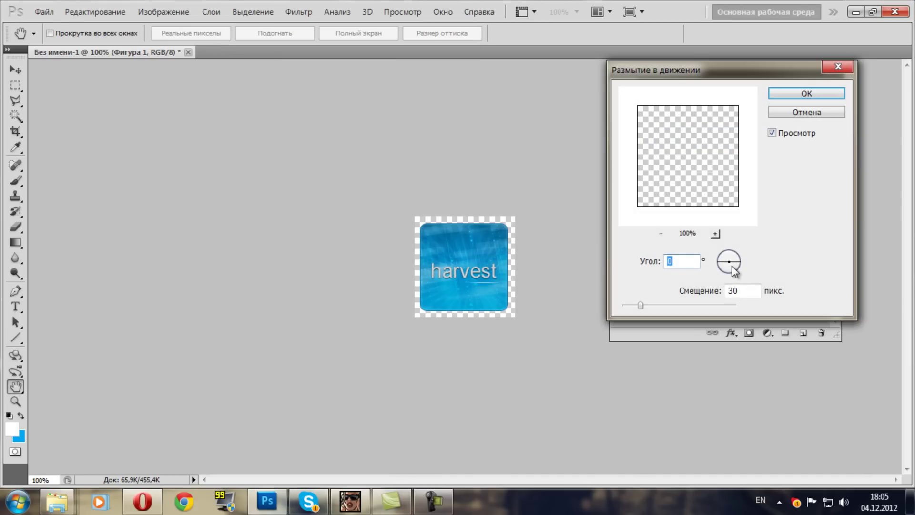
left_click(823, 98)
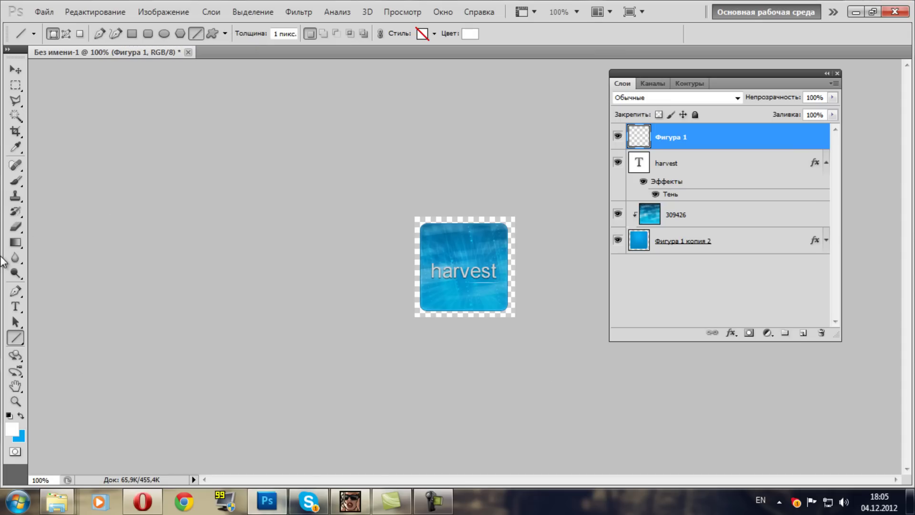
- Select the upper-left part of the icon with the Polygonal Lasso, its lower edge rising diagonally across the square
left_click(17, 104)
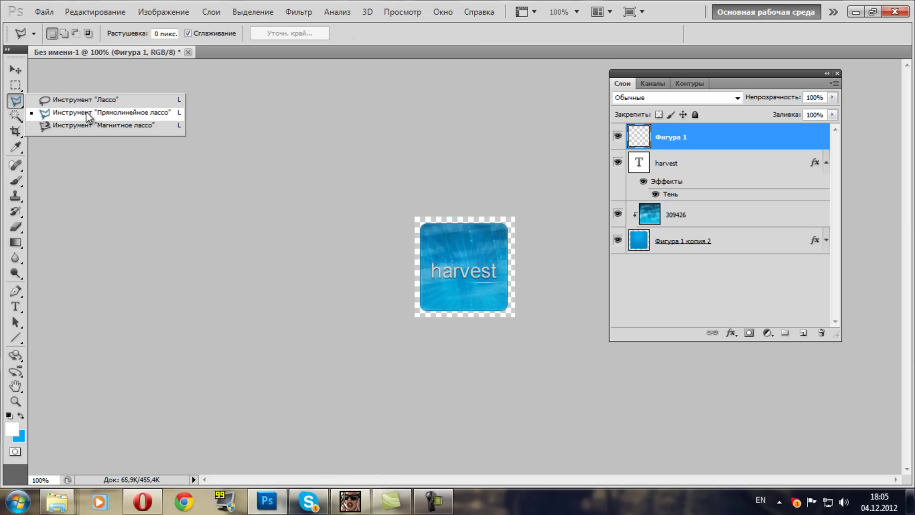
left_click(127, 116)
left_click(403, 292)
left_click(534, 207)
left_click(442, 126)
left_click(384, 168)
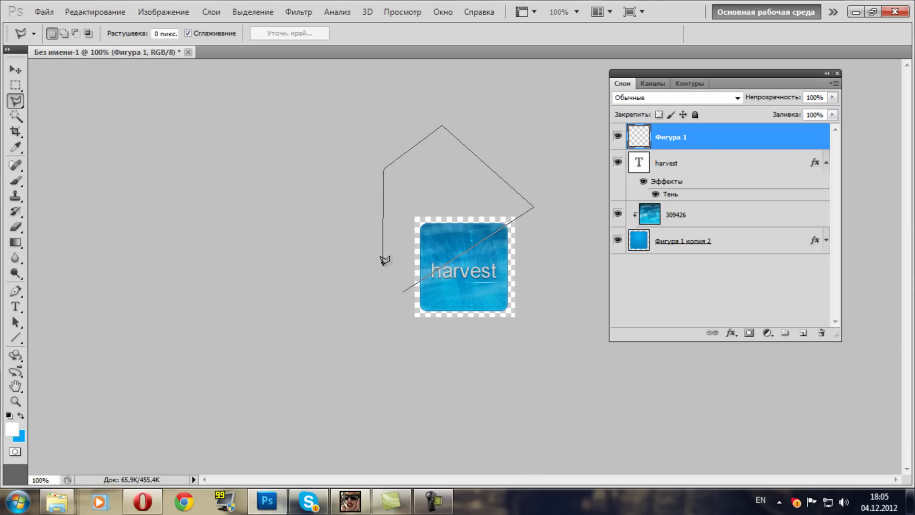
left_click(403, 292)
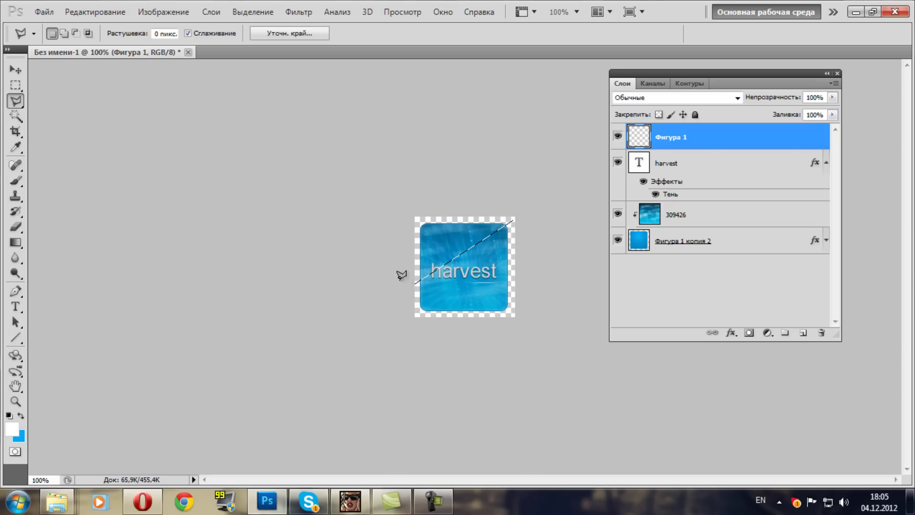
- Fill the selection with a white-to-transparent gradient fading from the upper-left corner toward the diagonal edge, undoing and redrawing trial gradients
key("g")
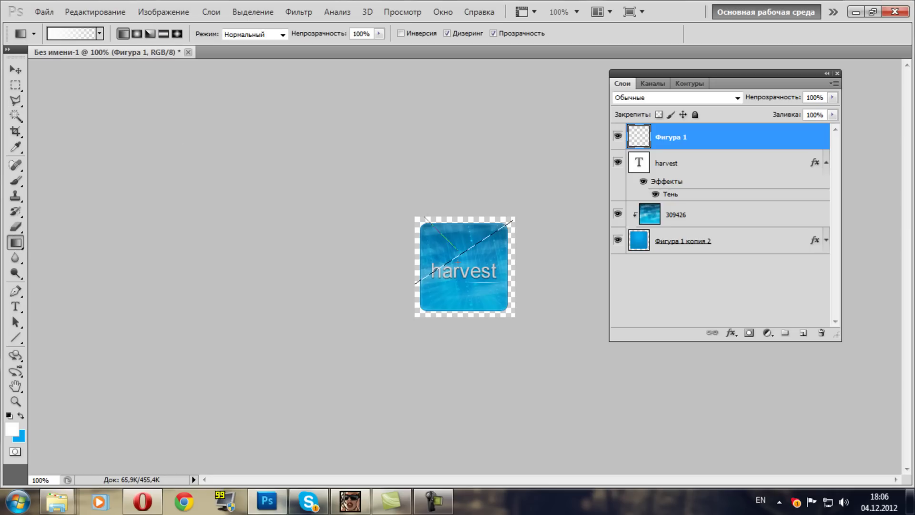
left_click_drag(455, 260, 460, 266)
key("ctrl+z")
key("ctrl+d")
key("ctrl+z")
key("ctrl+z")
key("ctrl+z")
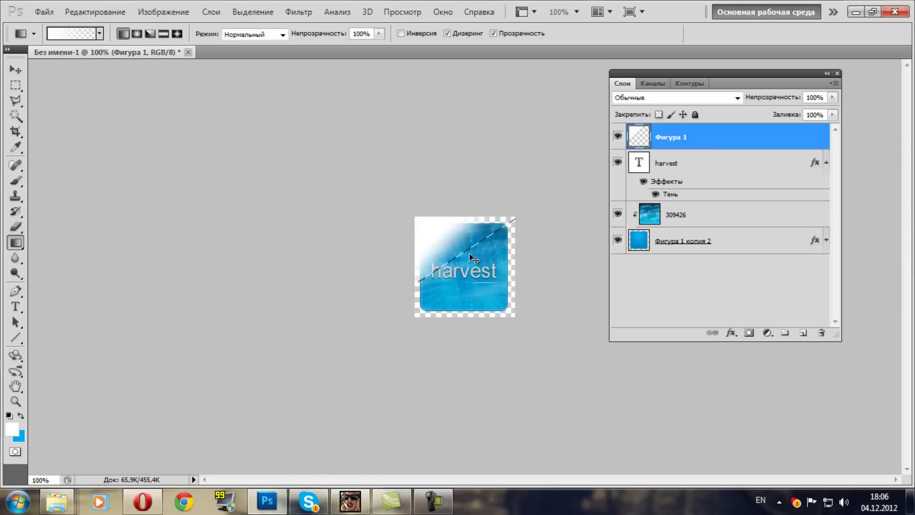
key("ctrl+z")
left_click_drag(447, 234, 464, 274)
key("ctrl+z")
left_click_drag(436, 228, 453, 250)
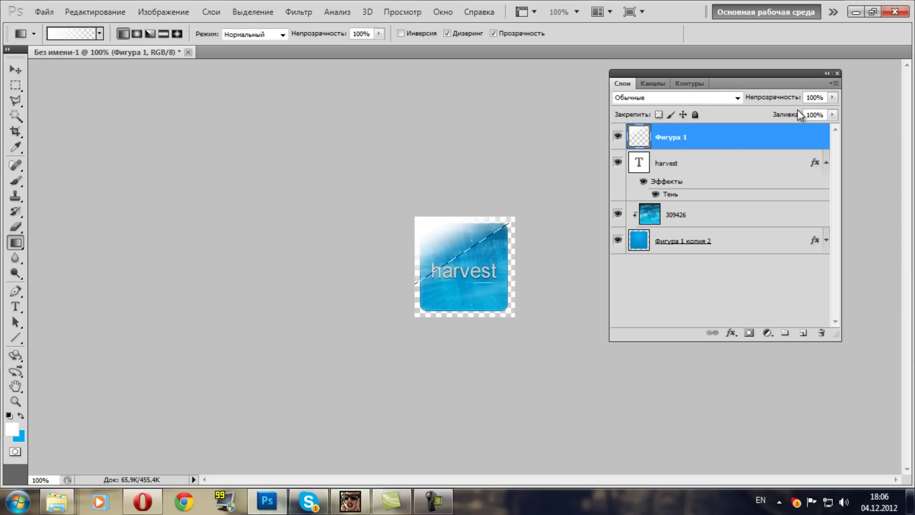
- Deselect and move the Фигура 1 layer beneath the harvest text, clipping it to the rounded square
key("ctrl+d")
left_click_drag(709, 133, 712, 200)
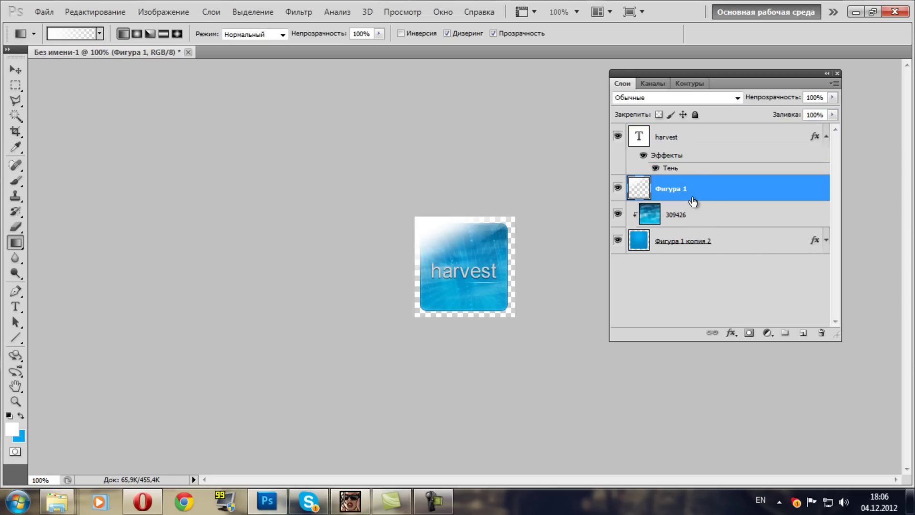
left_click(688, 200, "alt")
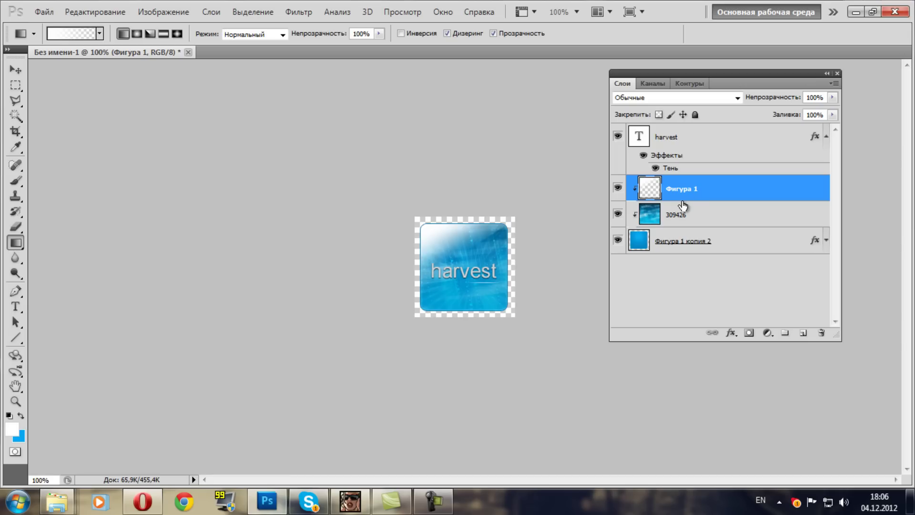
- Set the Фигура 1 layer's opacity to 89% and soften the white corner highlight with the Eraser at 20% opacity
left_click(833, 97)
left_click_drag(792, 112, 820, 110)
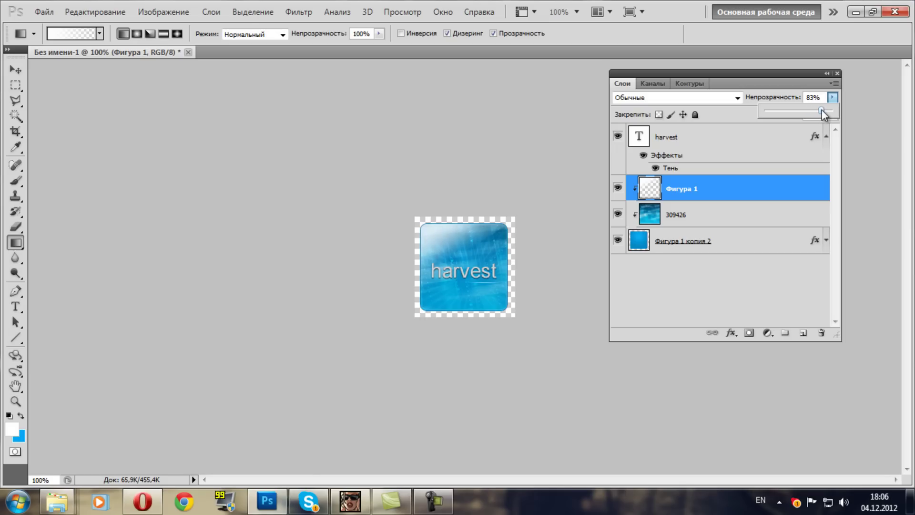
mouse_move(823, 111)
left_mouse_down()
mouse_move(846, 110)
mouse_move(825, 110)
left_mouse_up()
key("e")
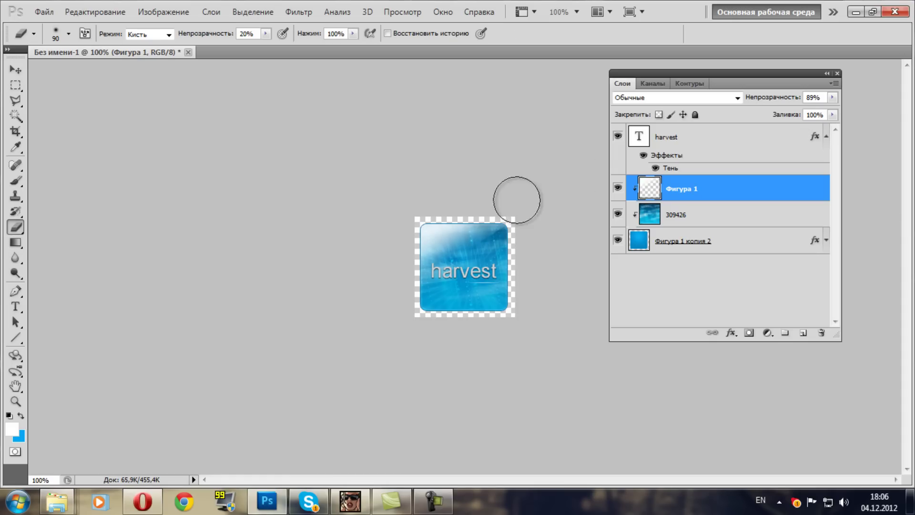
mouse_move(461, 213)
left_mouse_down()
mouse_move(421, 227)
mouse_move(408, 226)
mouse_move(413, 217)
mouse_move(435, 216)
mouse_move(415, 225)
left_mouse_up()
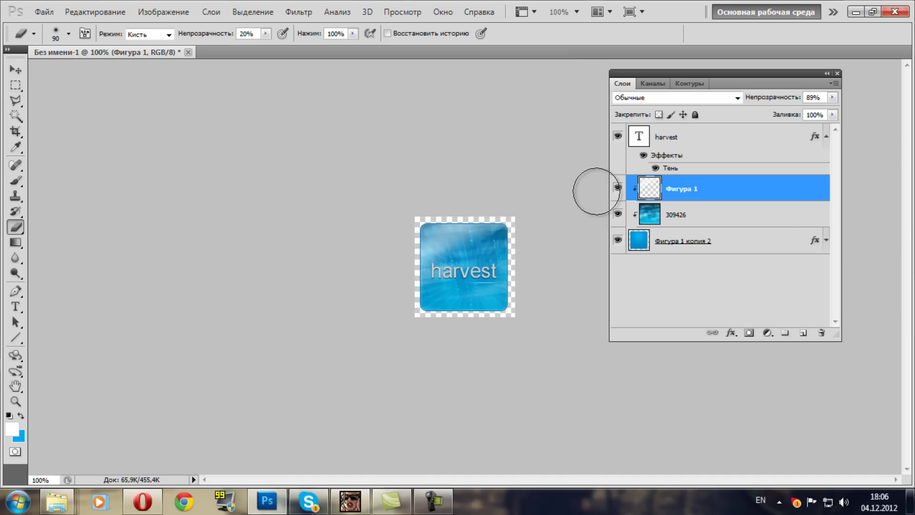
- Delete the Фигура 1 layer and add a new empty layer, Слой 1, above the 309426 layer
key("l")
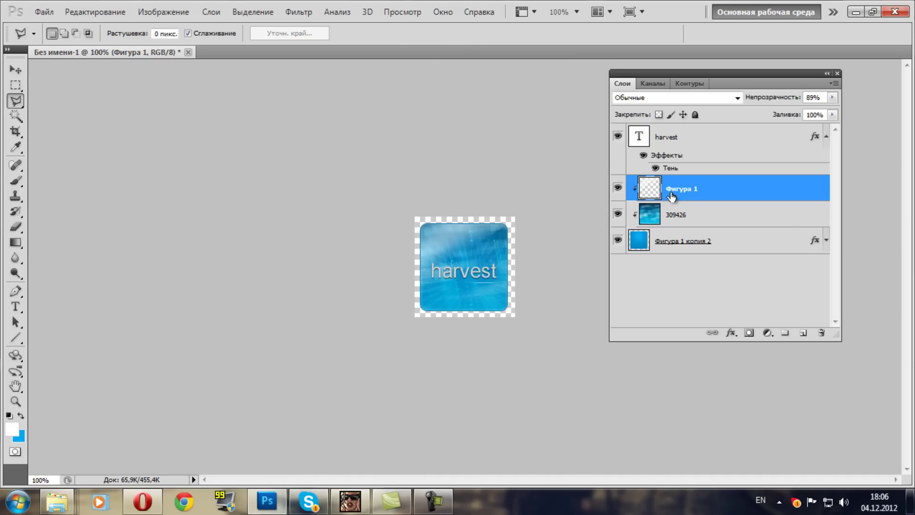
key("Delete")
key("ctrl+shift+n")
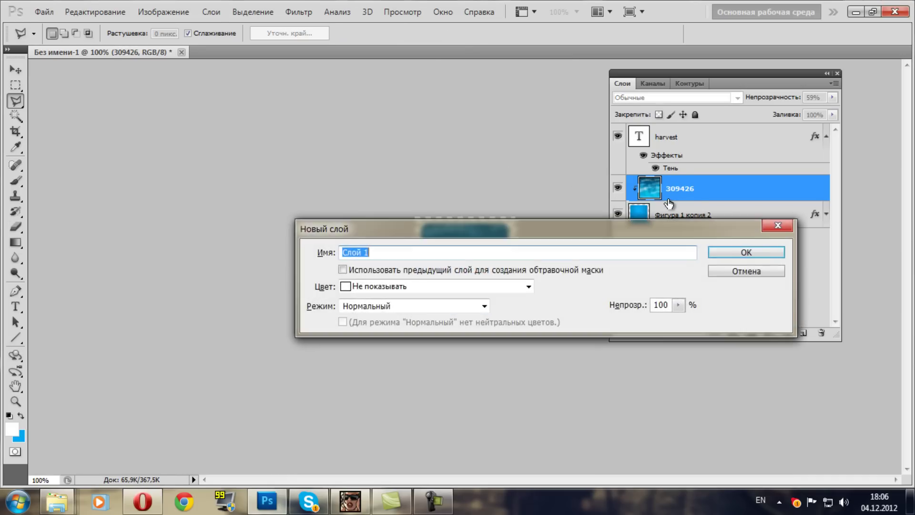
key("Return")
- Draw a polygonal selection on Слой 1 covering the icon above a diagonal from the lower-left side to the upper-right corner
left_click(385, 300)
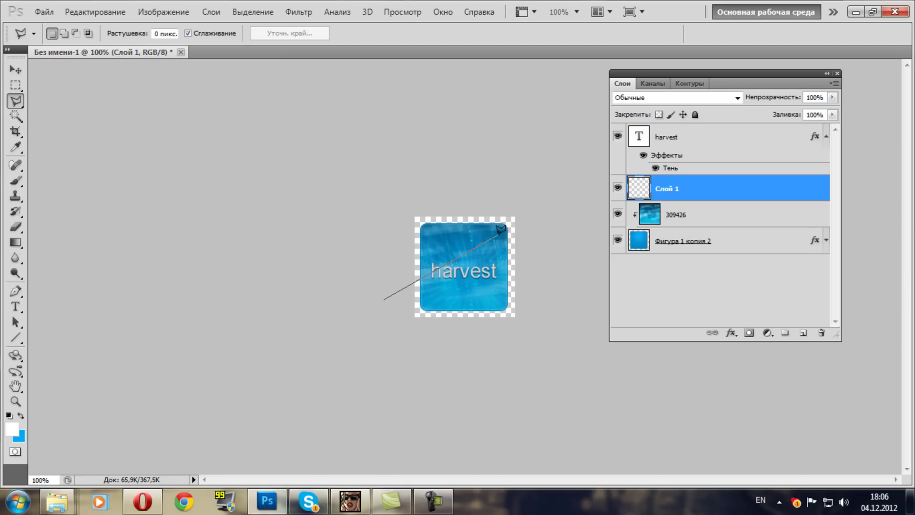
left_click(533, 212)
left_click(453, 168)
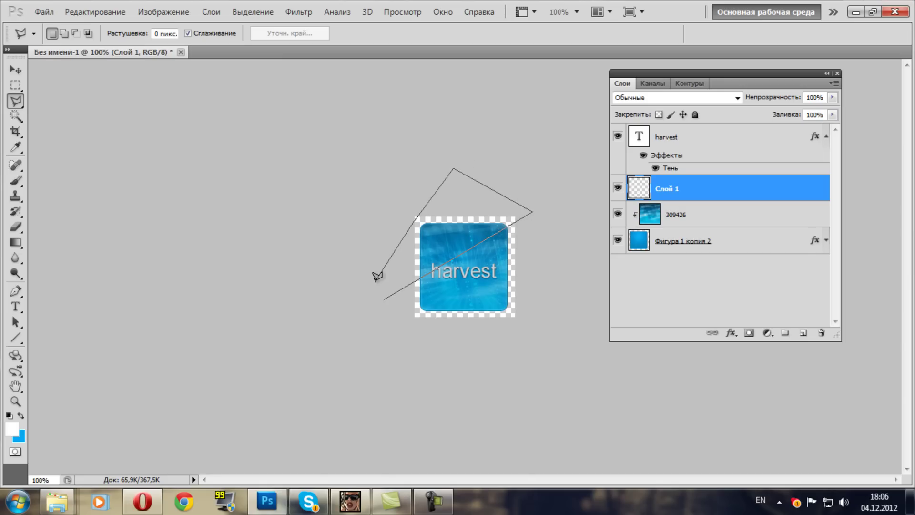
left_click(385, 298)
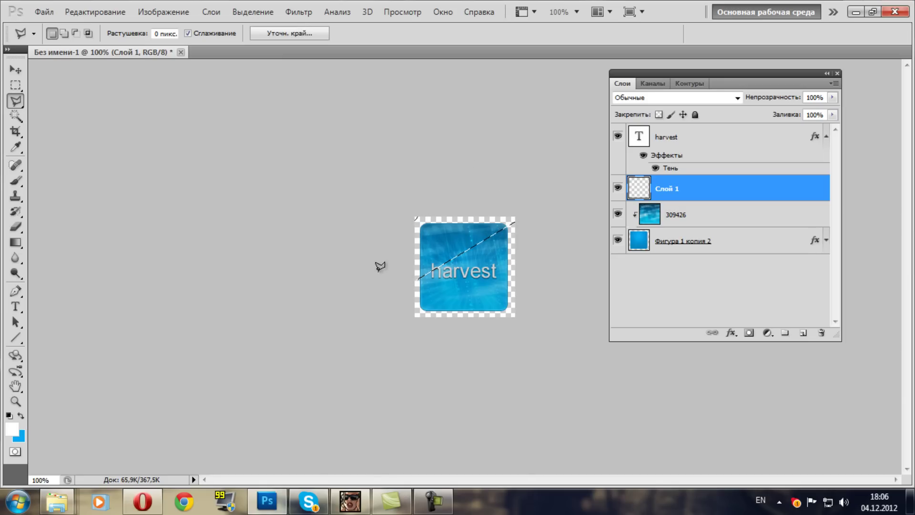
- Fill the diagonal selection with white using the Paint Bucket tool and deselect
key("g")
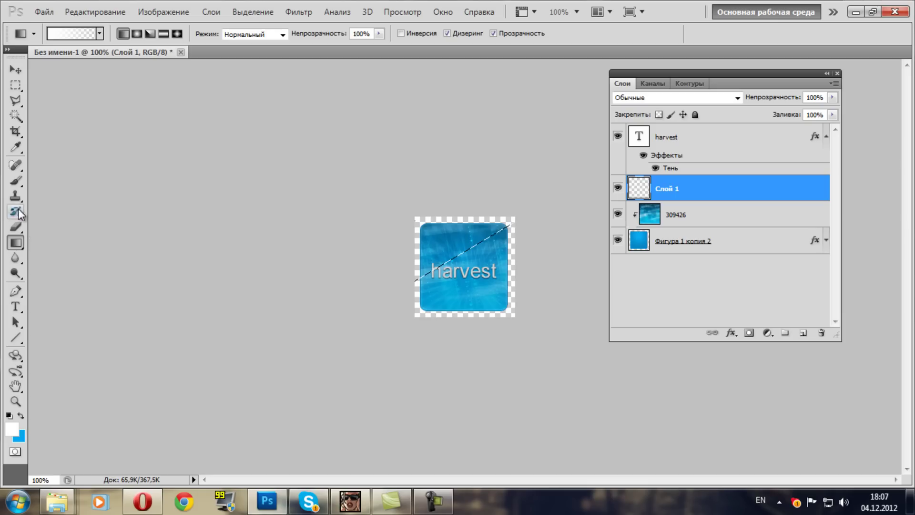
right_click(19, 244)
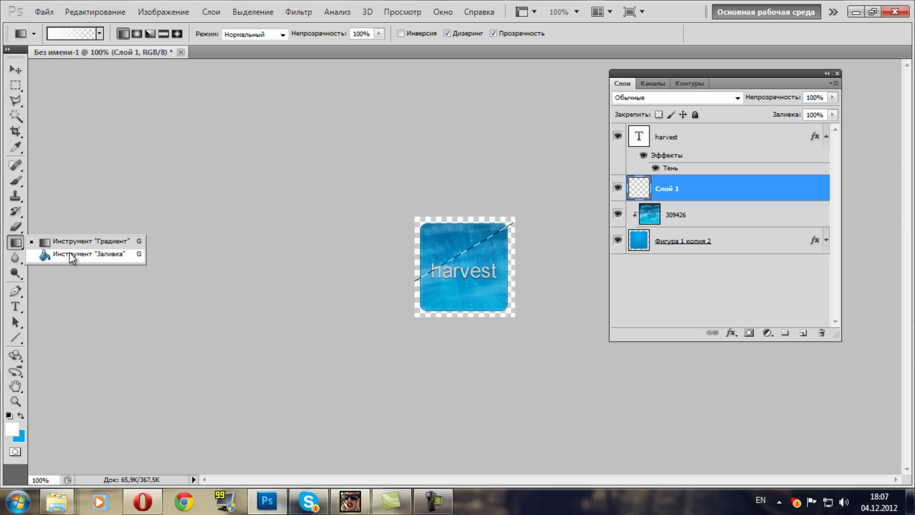
left_click(70, 253)
left_click(443, 236)
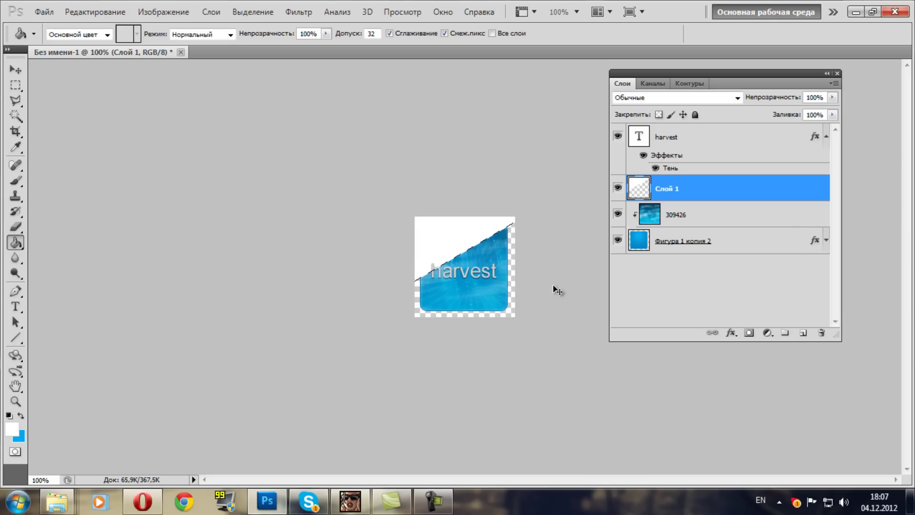
key("ctrl+d")
- Clip the white Слой 1 highlight to the rounded square at 31% opacity and fade it with the Eraser at 20% opacity
left_click(833, 98)
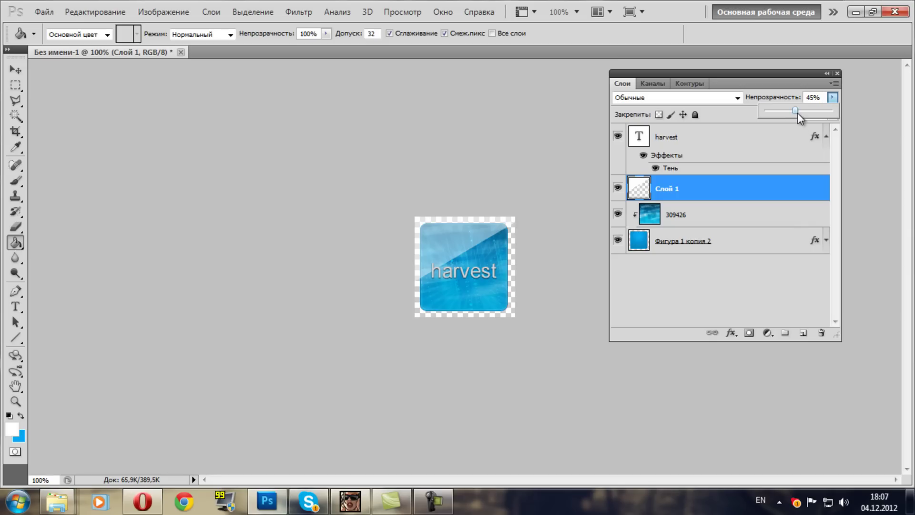
left_click(729, 202, "alt")
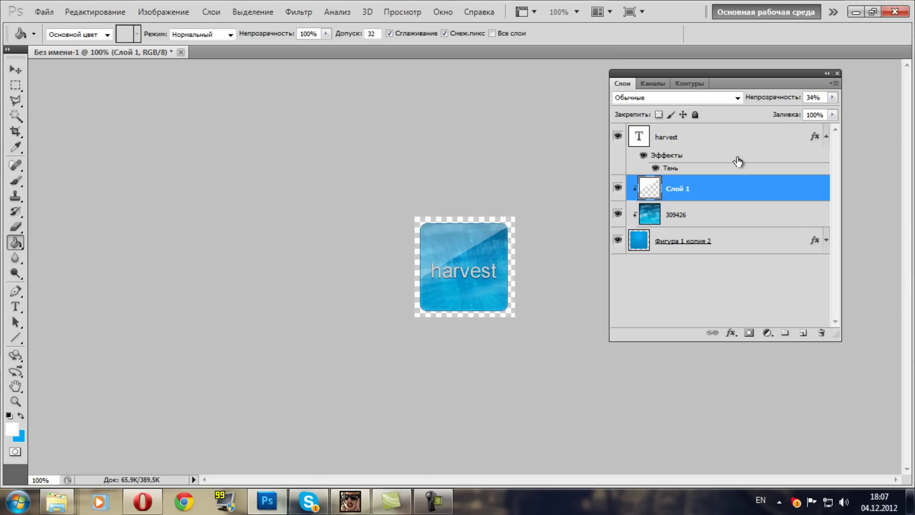
left_click(833, 97)
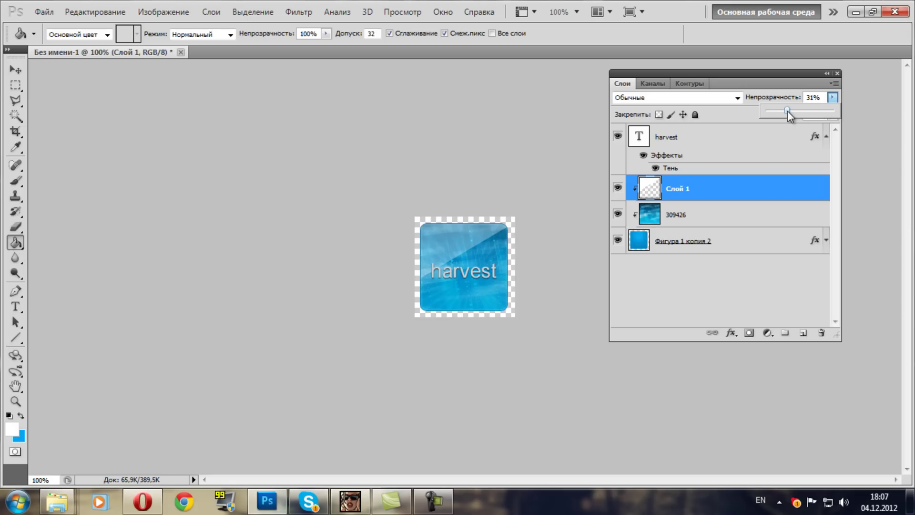
left_click_drag(788, 111, 786, 111)
key("e")
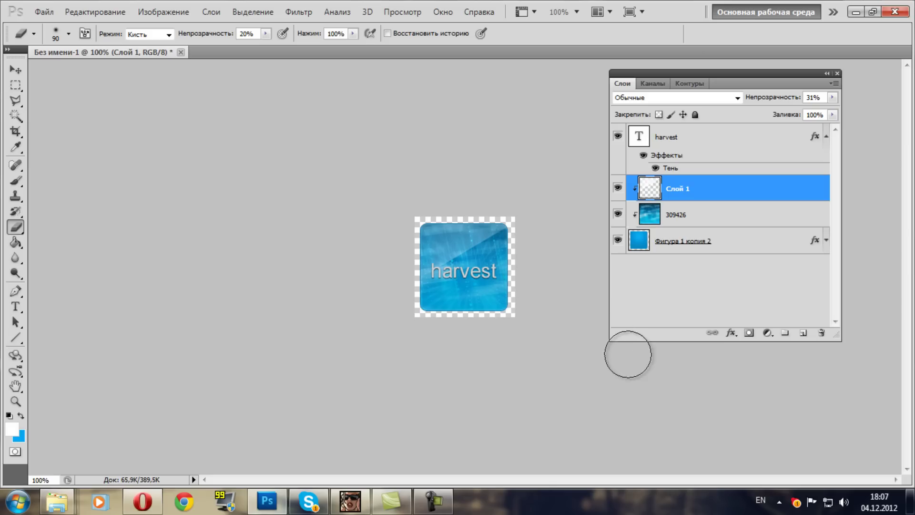
- Export the icon for the web as a transparent PNG-24 named 12142 on the desktop
left_click(42, 13)
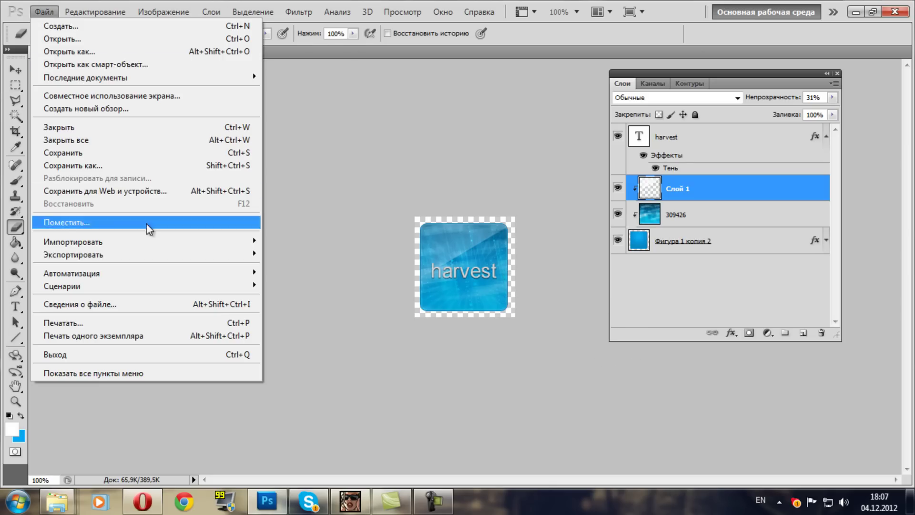
left_click(143, 192)
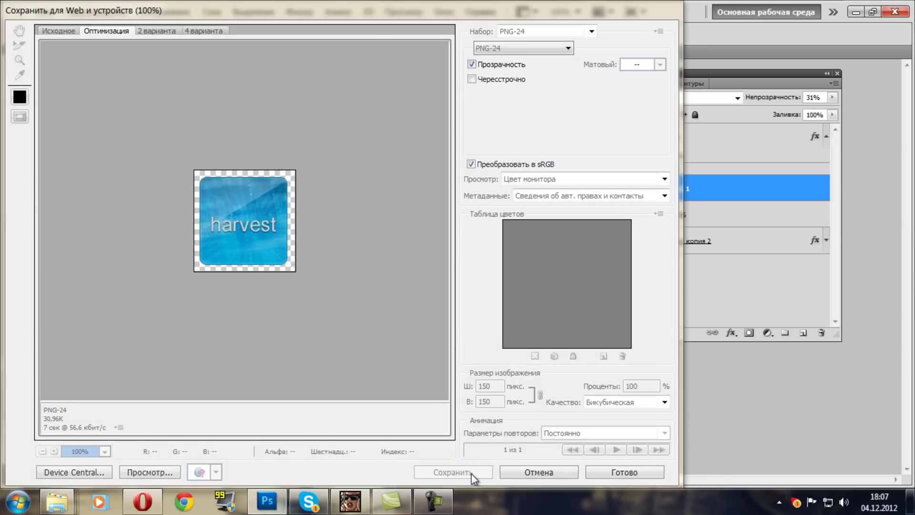
left_click(470, 473)
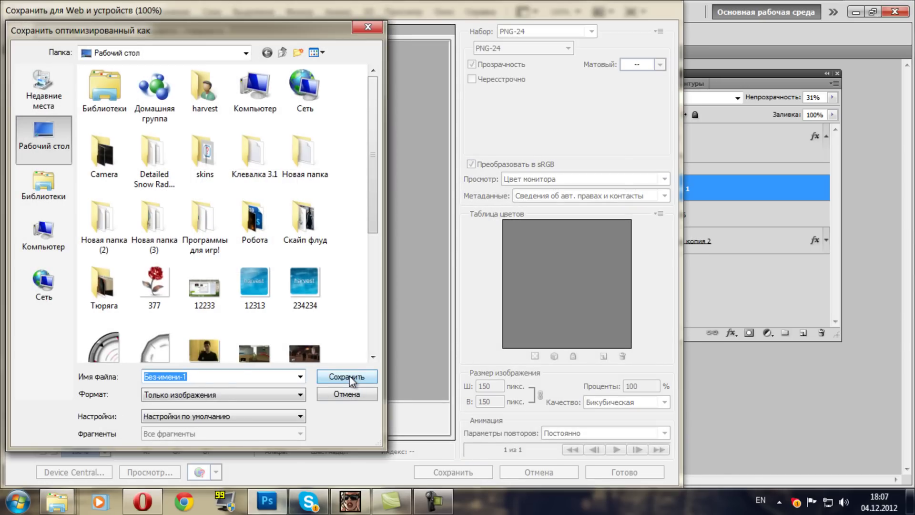
type("12342")
left_click(350, 378)
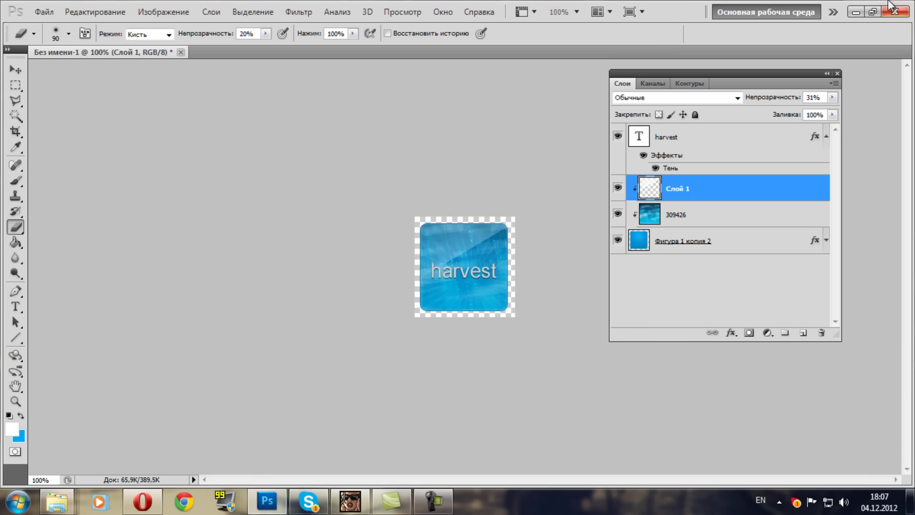
- Switch to the desktop and open the exported 12142 image in Windows Photo Viewer
left_click(857, 12)
double_click(43, 447)
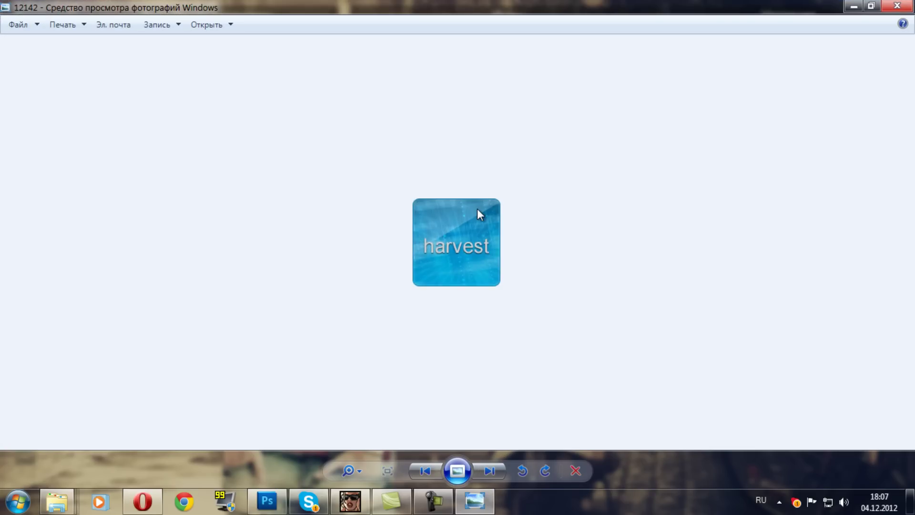